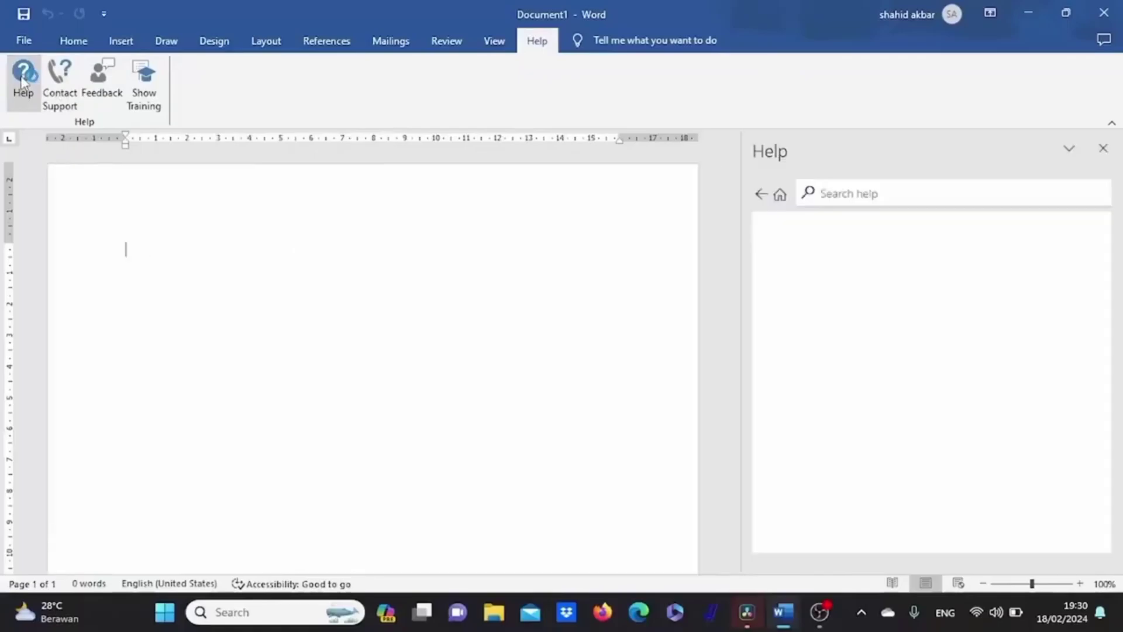
Browse the topics in the Help pane and open Contact Support
scroll(809, 339, down, 7)
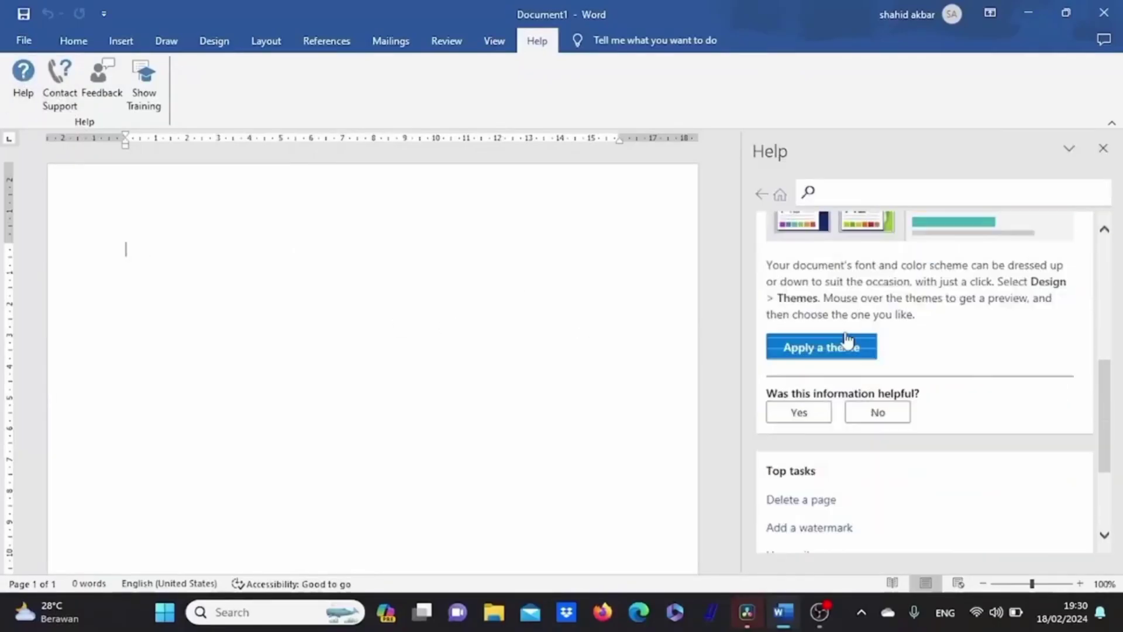
click(60, 88)
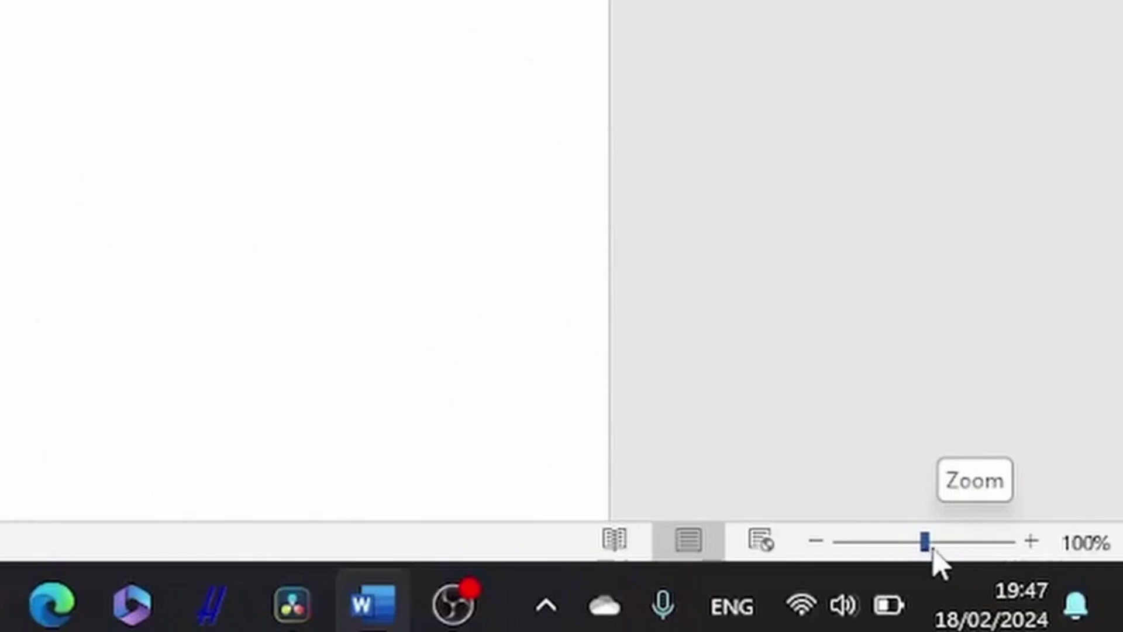
Change the page zoom to 132%, 164%, 78% and finally 252%
click(933, 544)
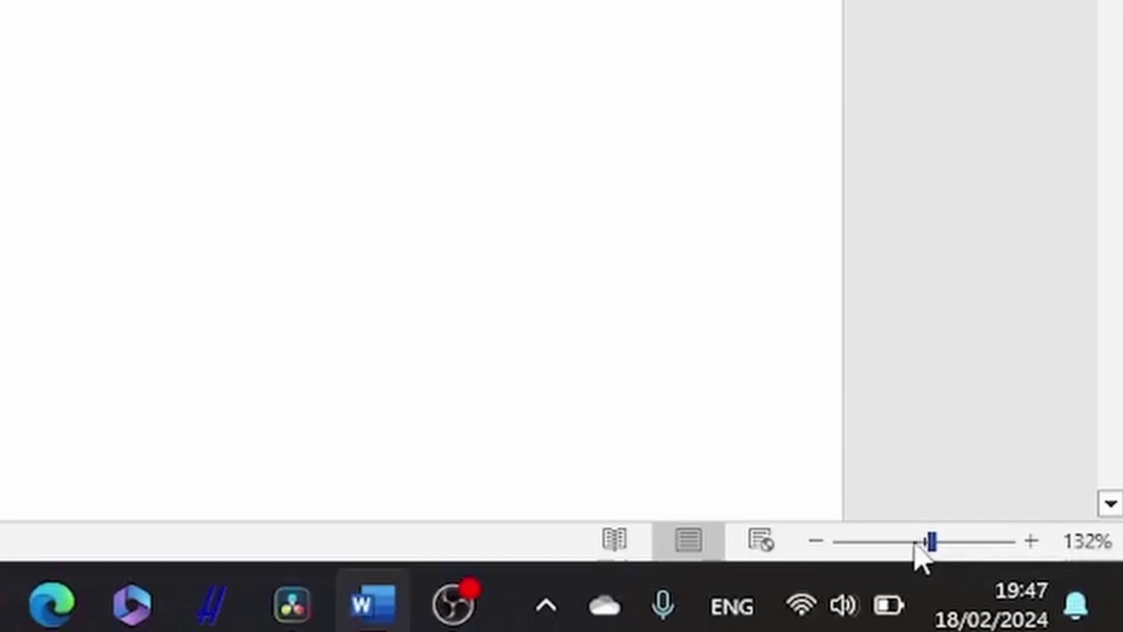
click(940, 544)
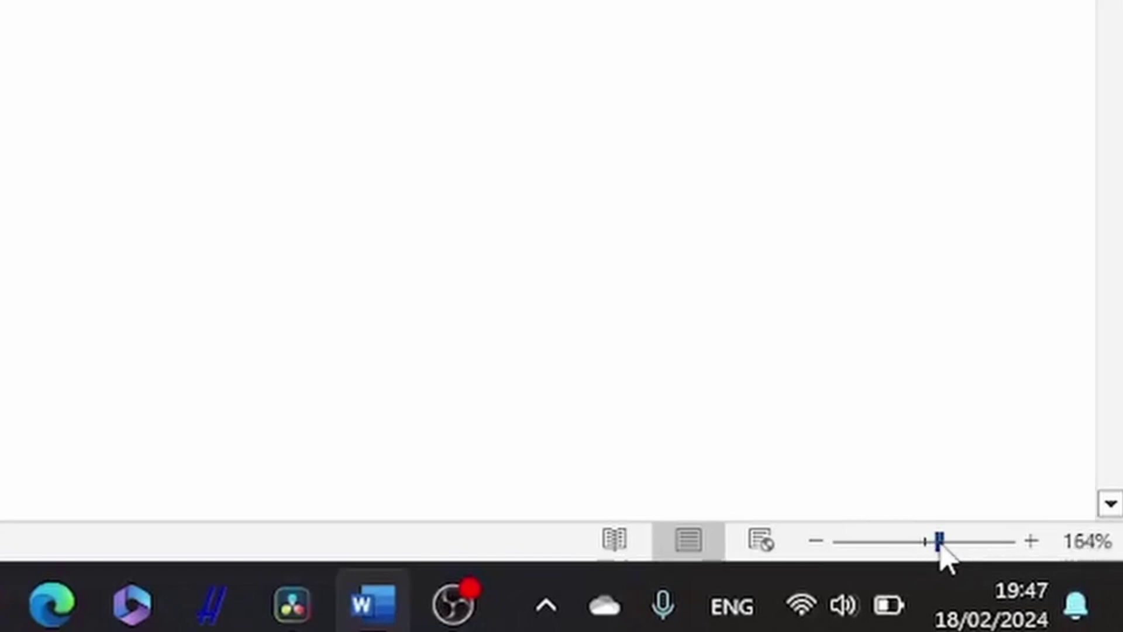
click(908, 543)
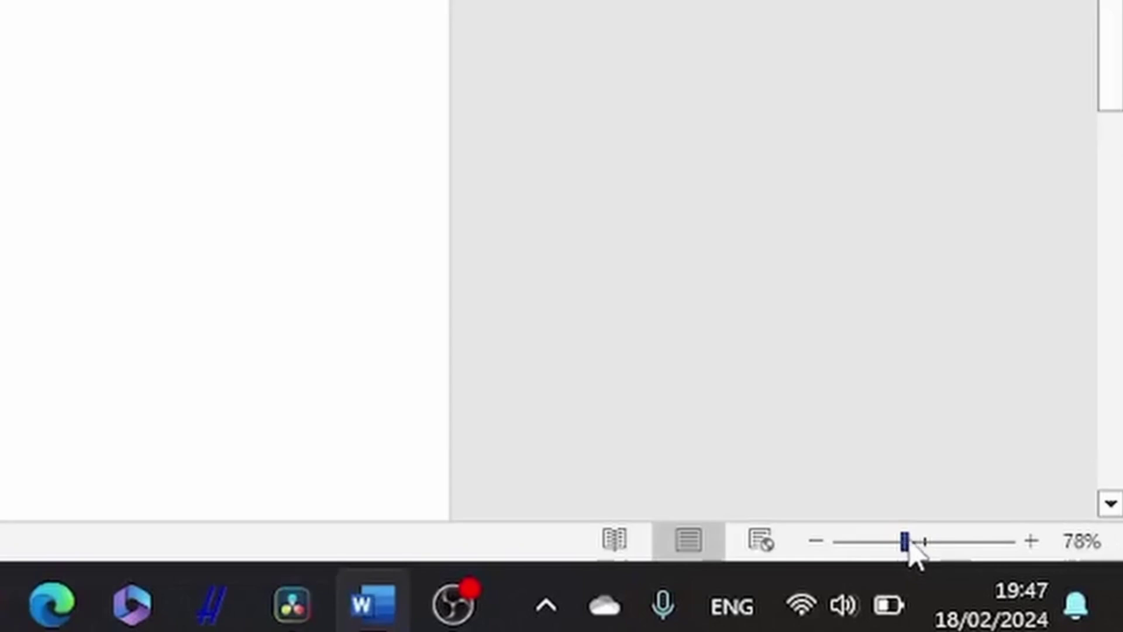
click(960, 543)
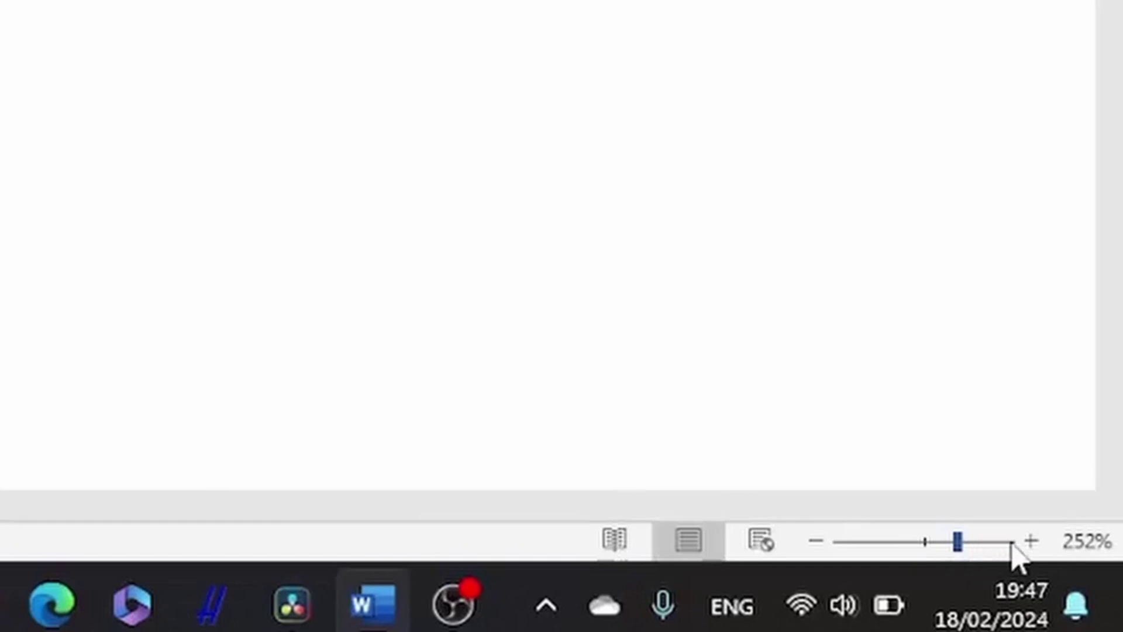
Increase the page zoom in increments up to 290% and reduce it again by three increments
click(1036, 541)
click(1036, 541)
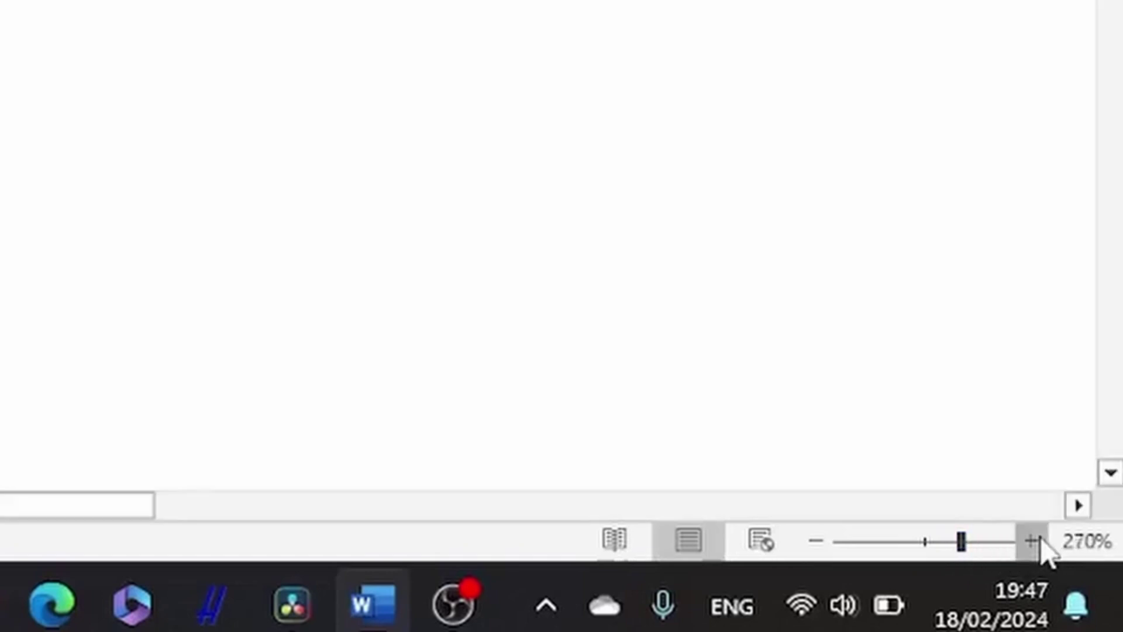
click(1035, 541)
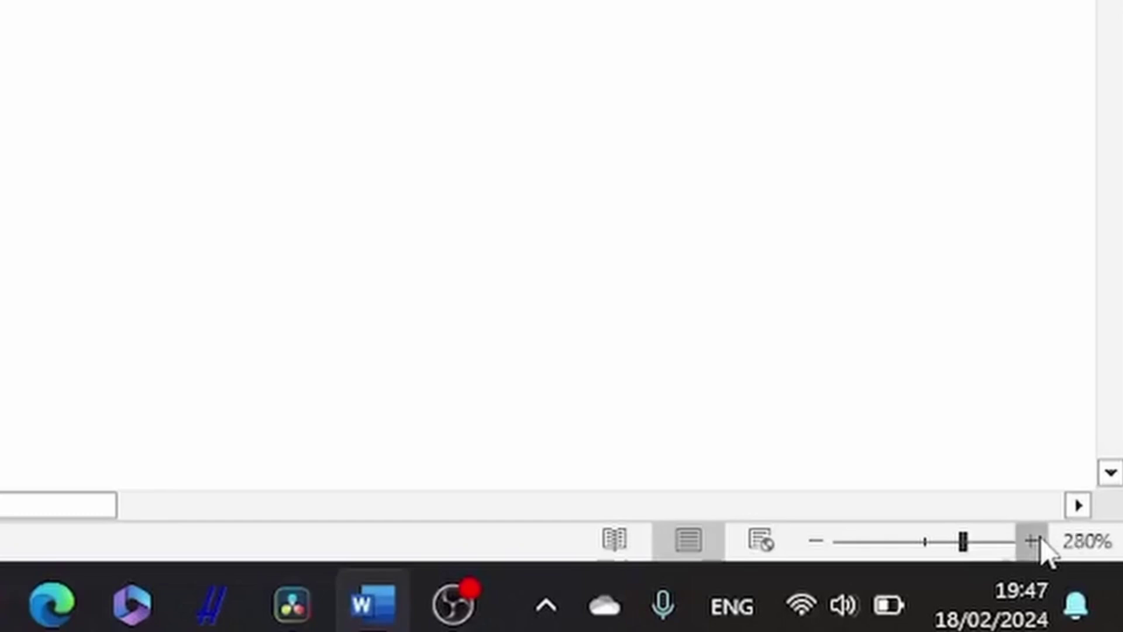
click(1035, 541)
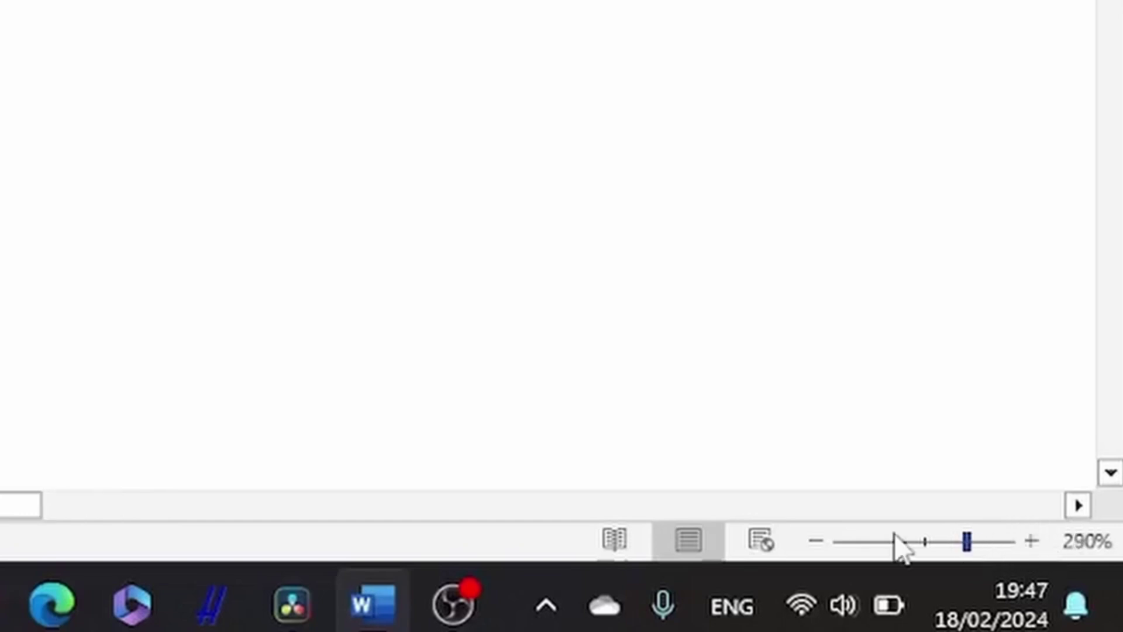
click(818, 541)
click(817, 541)
click(817, 541)
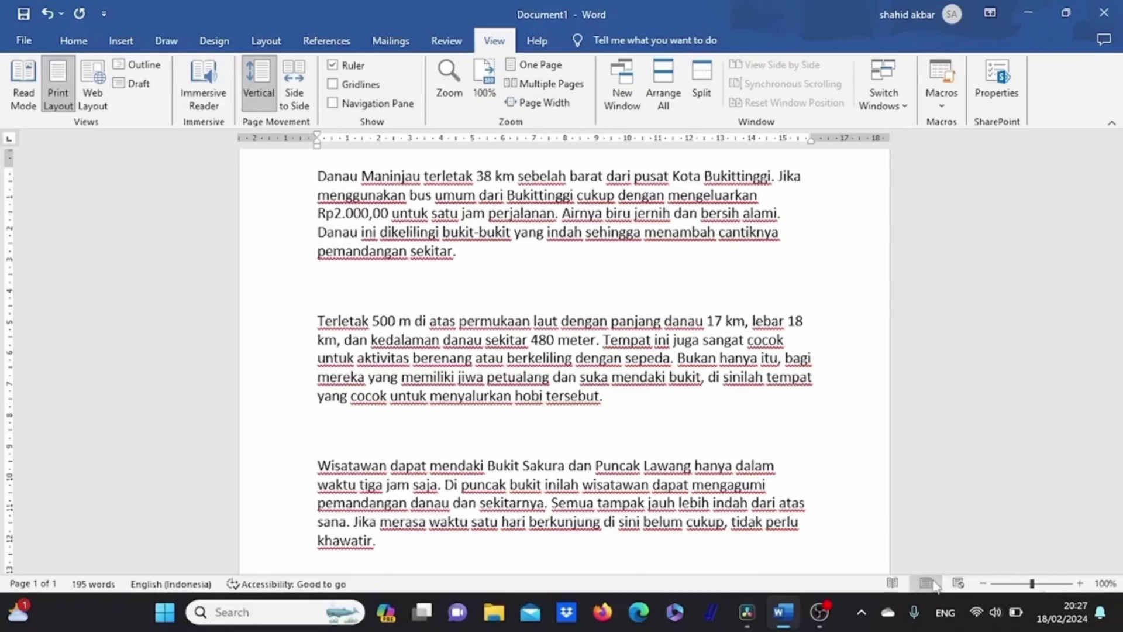
Display the Danau Maninjau document in Read Mode and switch it to Web Layout
click(894, 583)
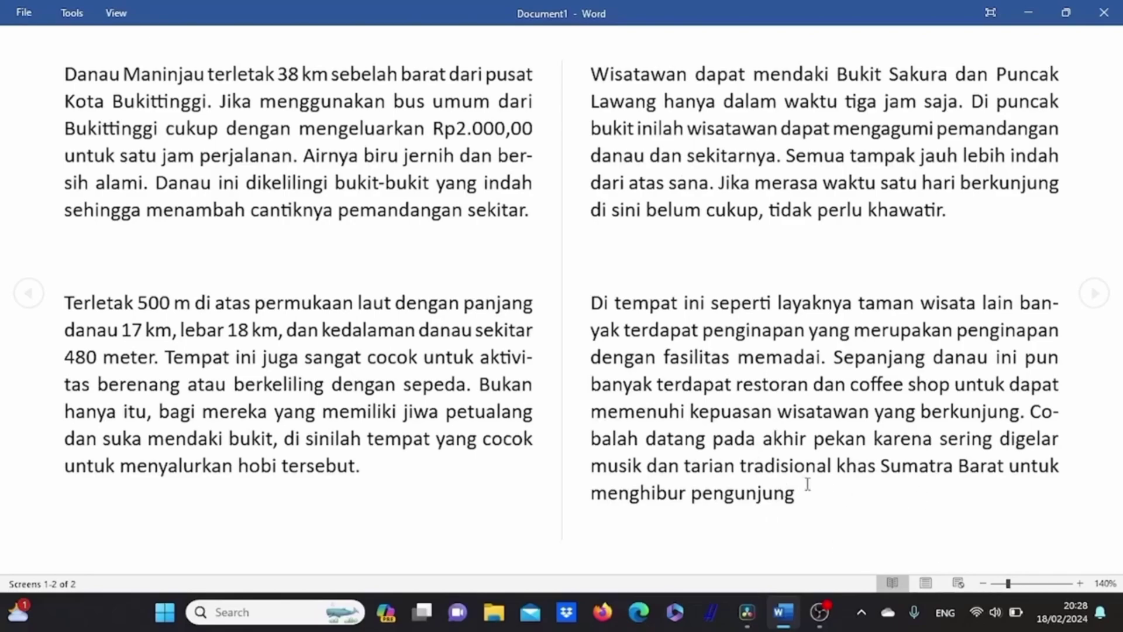
click(959, 583)
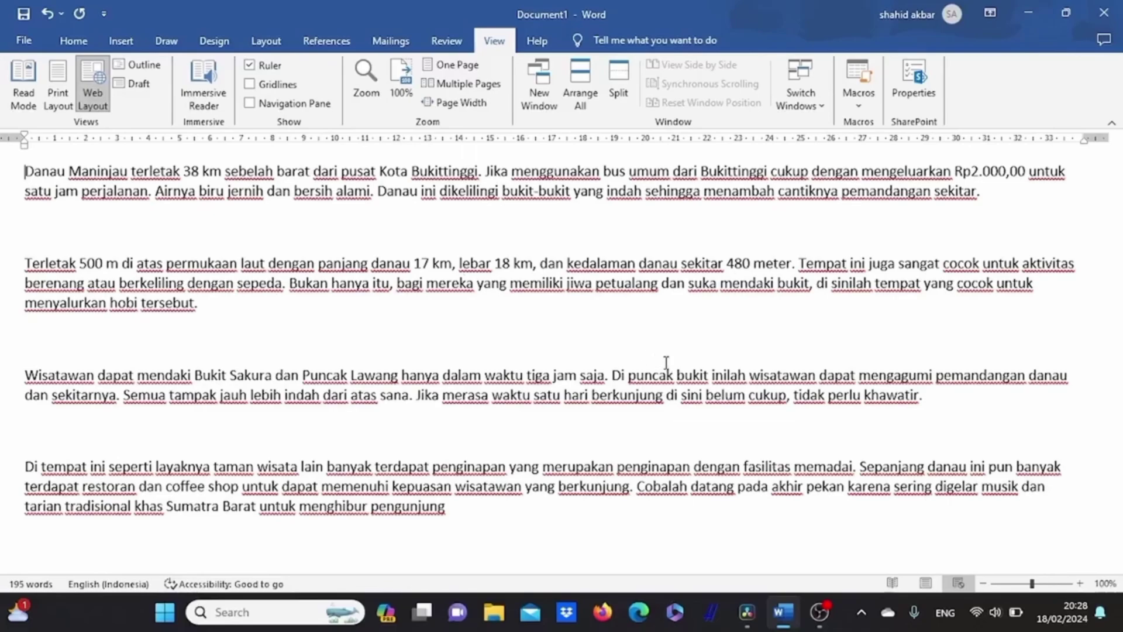
Switch the document to Outline view and look over its body-text paragraphs
click(143, 70)
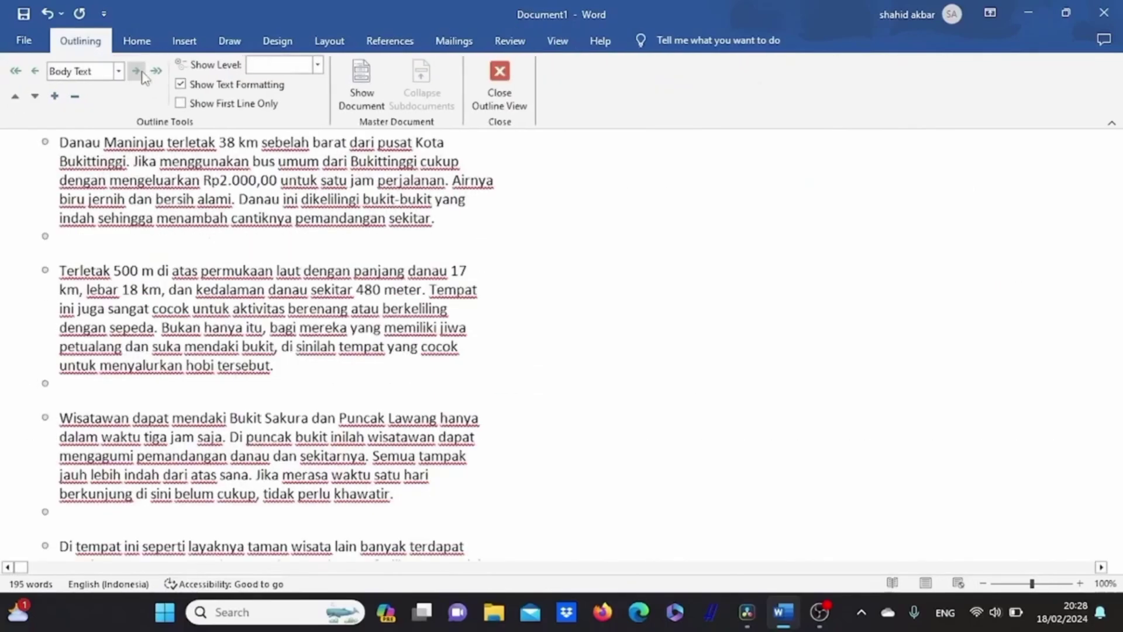
scroll(403, 295, down, 1)
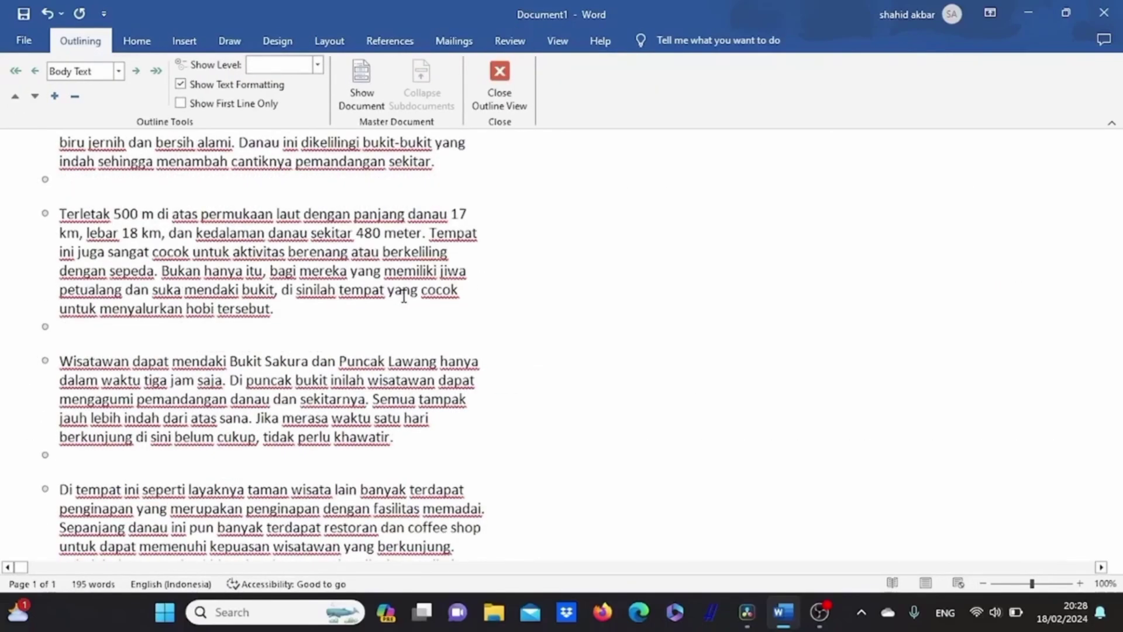
scroll(403, 296, up, 1)
scroll(403, 296, down, 1)
scroll(403, 296, up, 1)
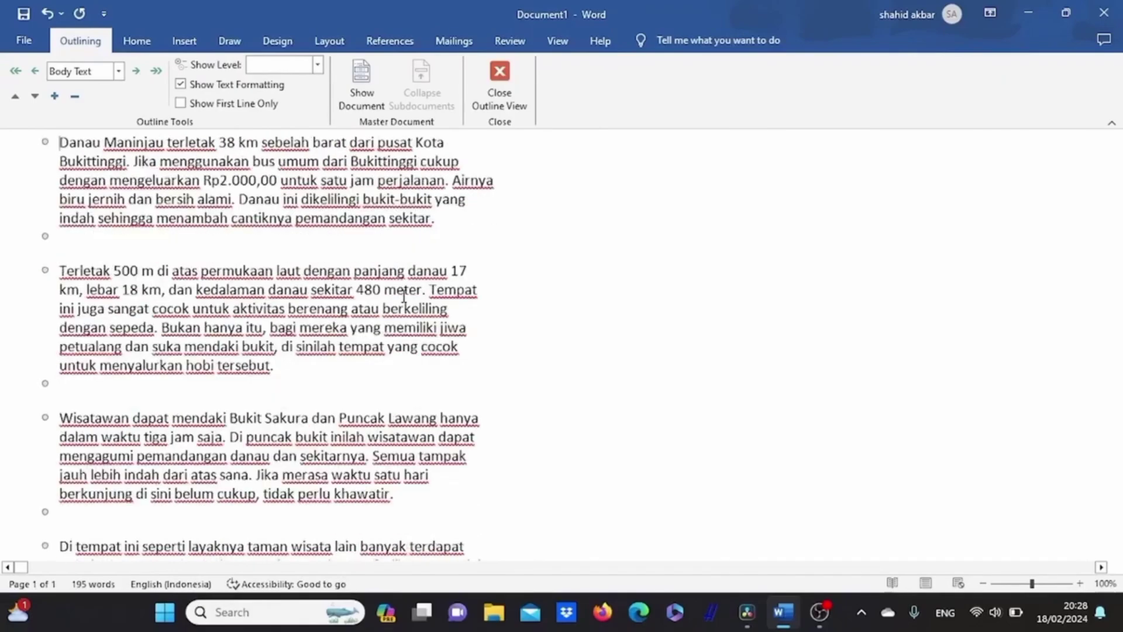
scroll(404, 295, down, 1)
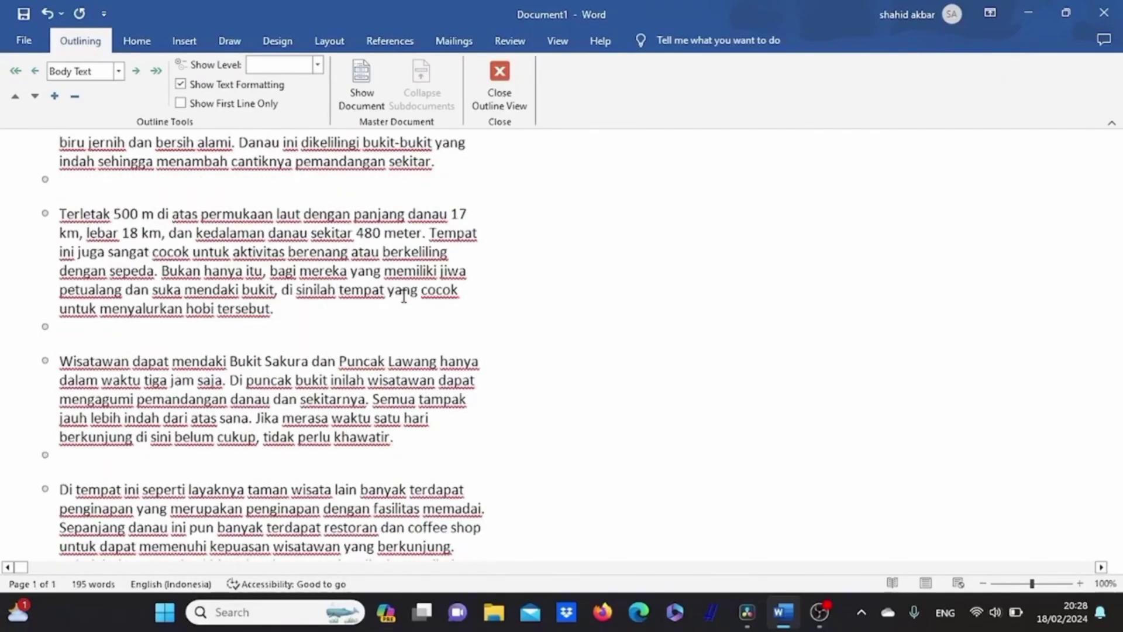
scroll(404, 296, up, 1)
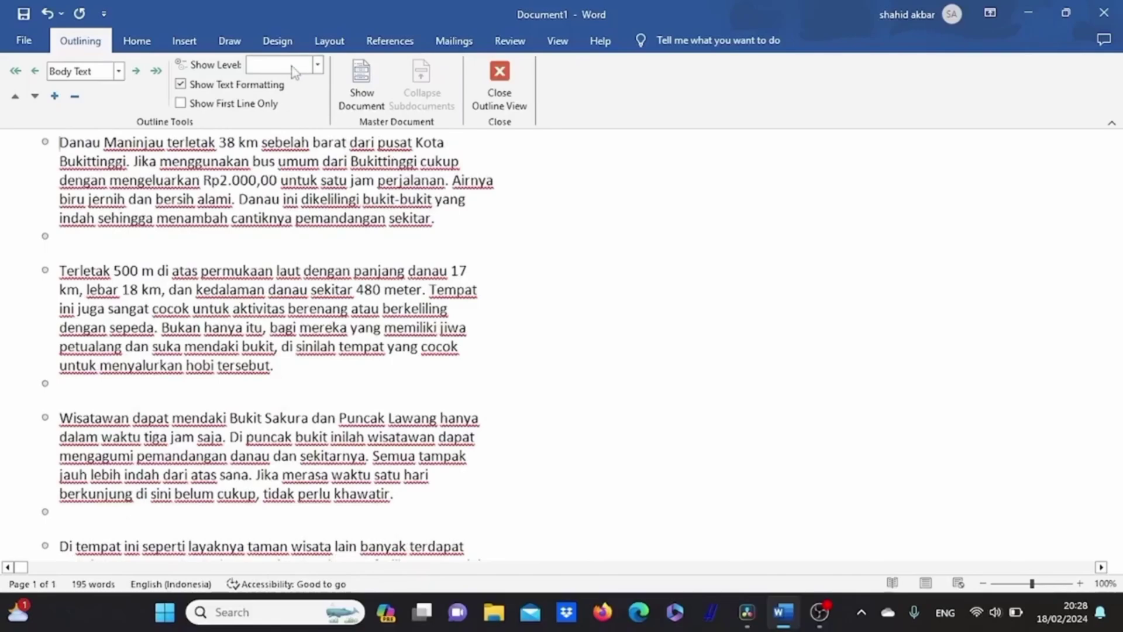
Switch the document to Draft view and look through the text down to its end
click(558, 40)
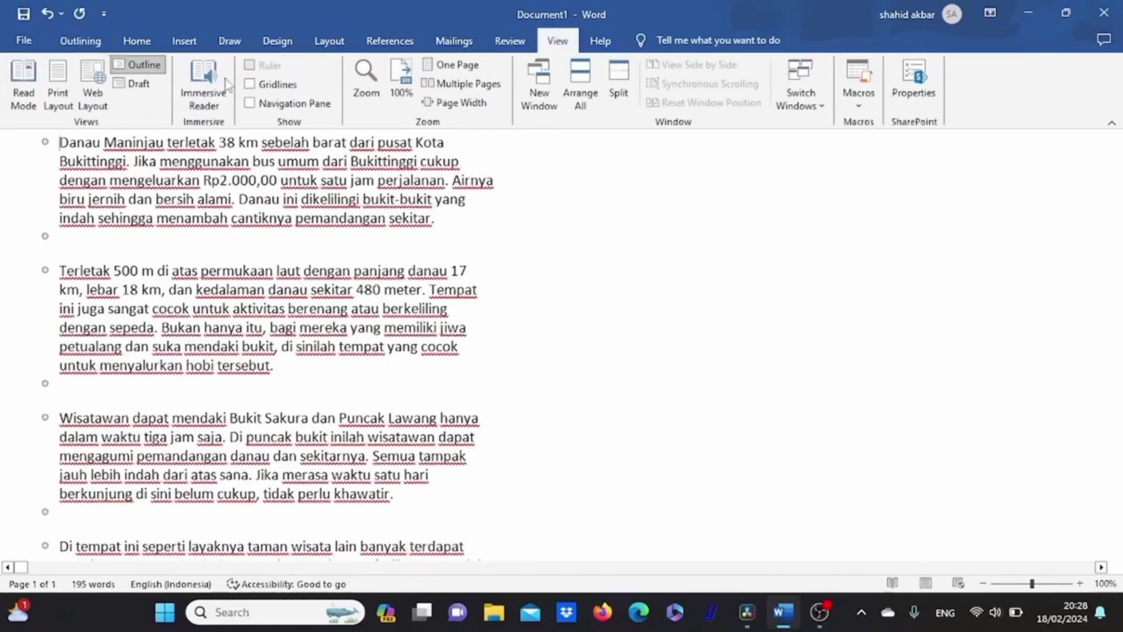
click(138, 84)
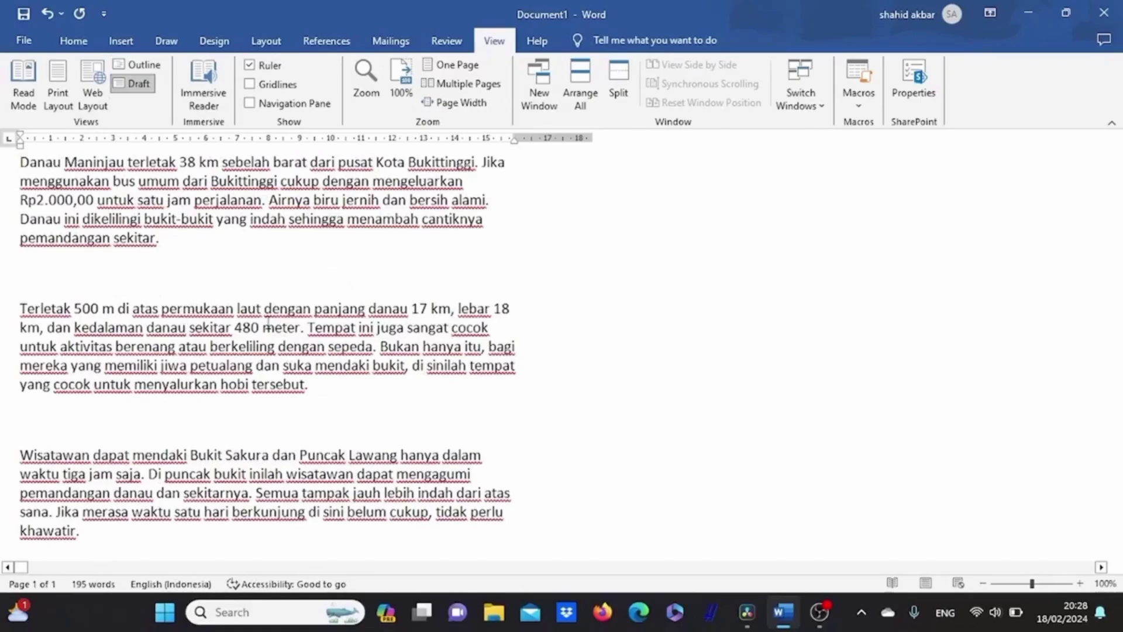
scroll(268, 322, down, 3)
scroll(281, 323, down, 5)
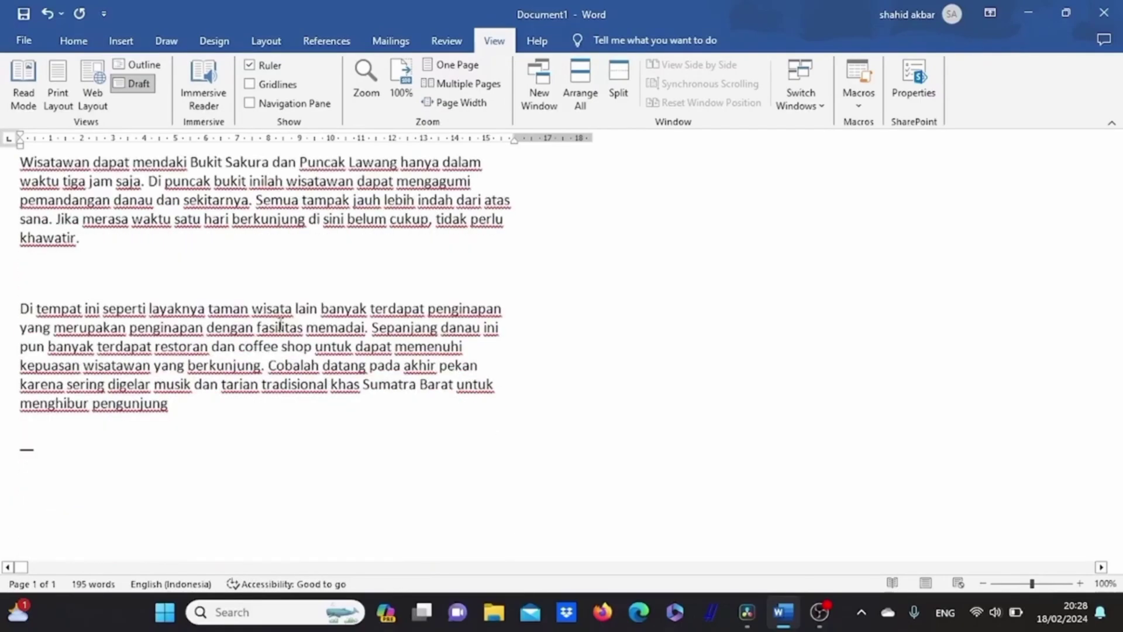
scroll(281, 323, up, 3)
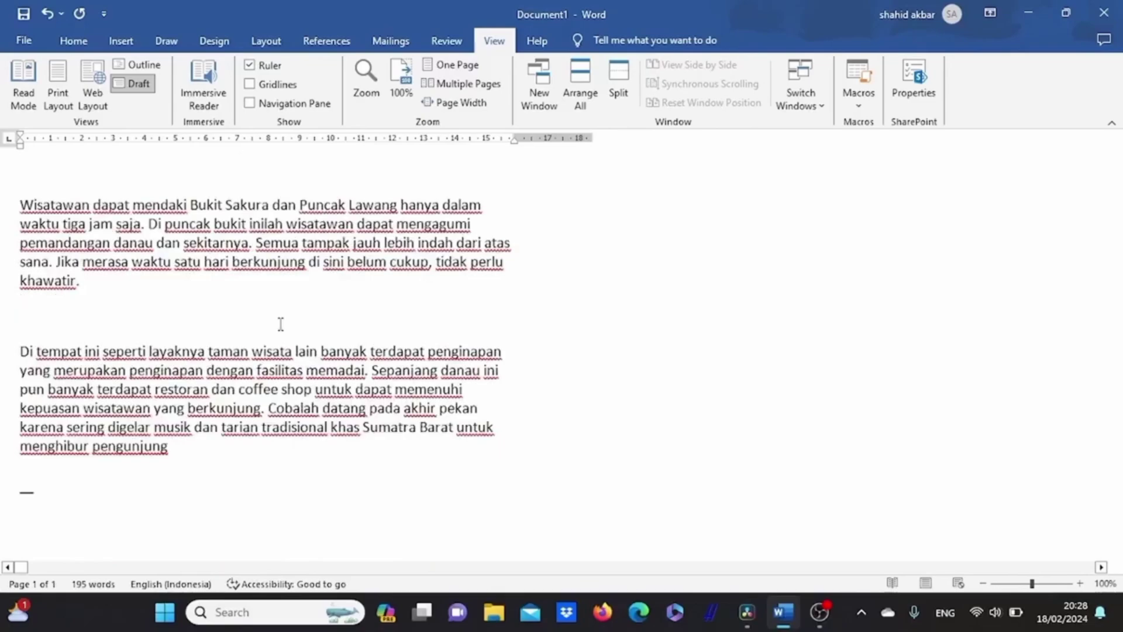
scroll(280, 324, up, 5)
scroll(280, 324, down, 8)
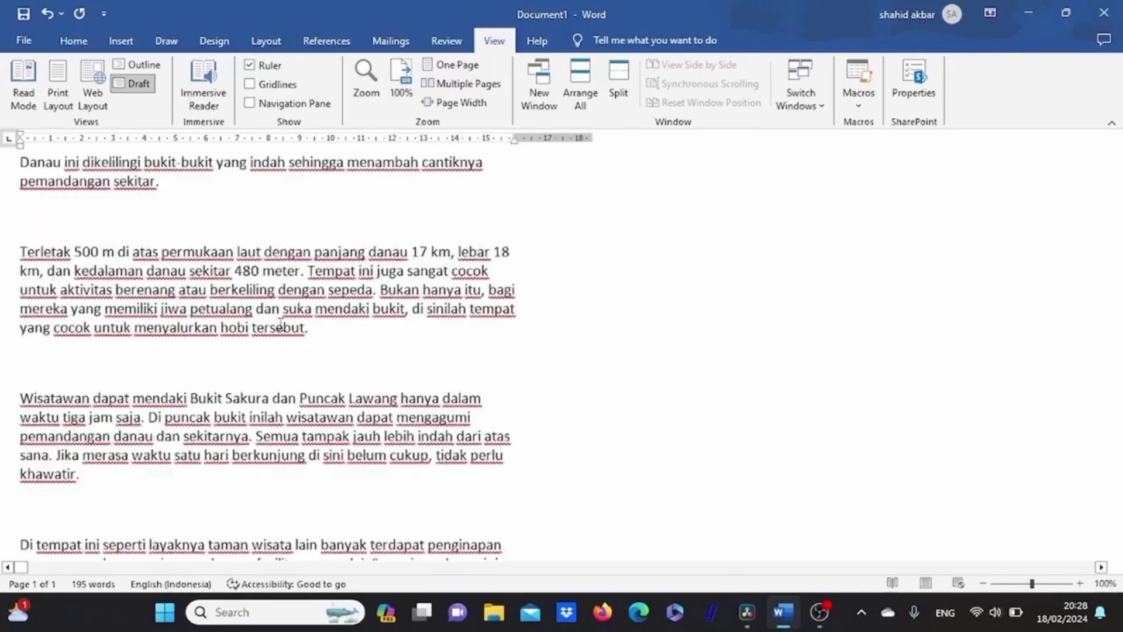
scroll(280, 324, up, 4)
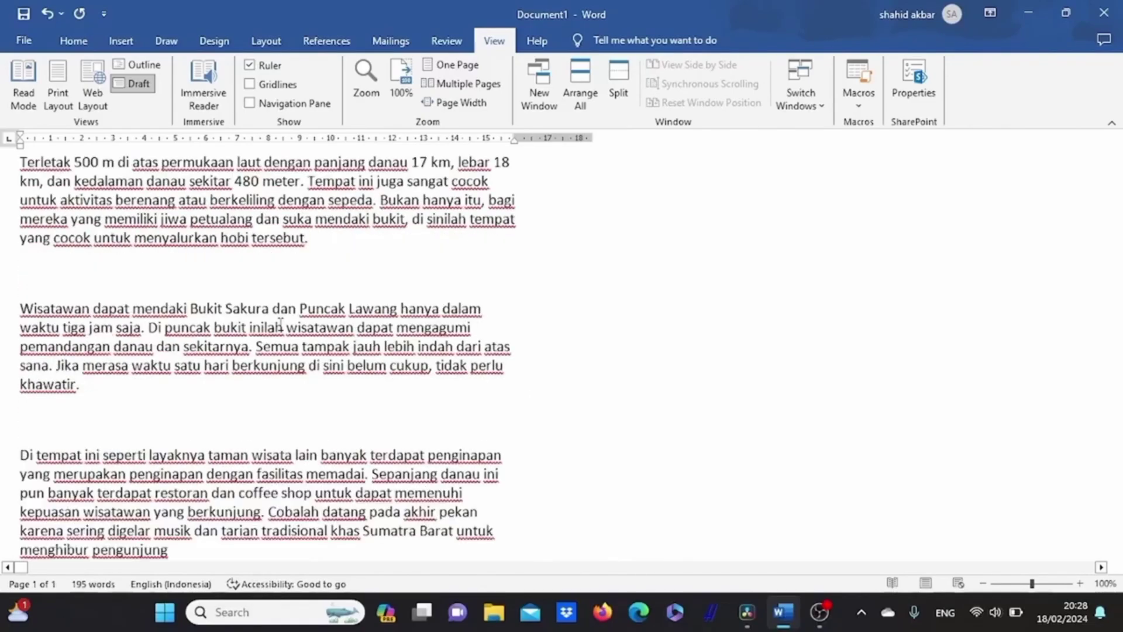
scroll(280, 324, down, 1)
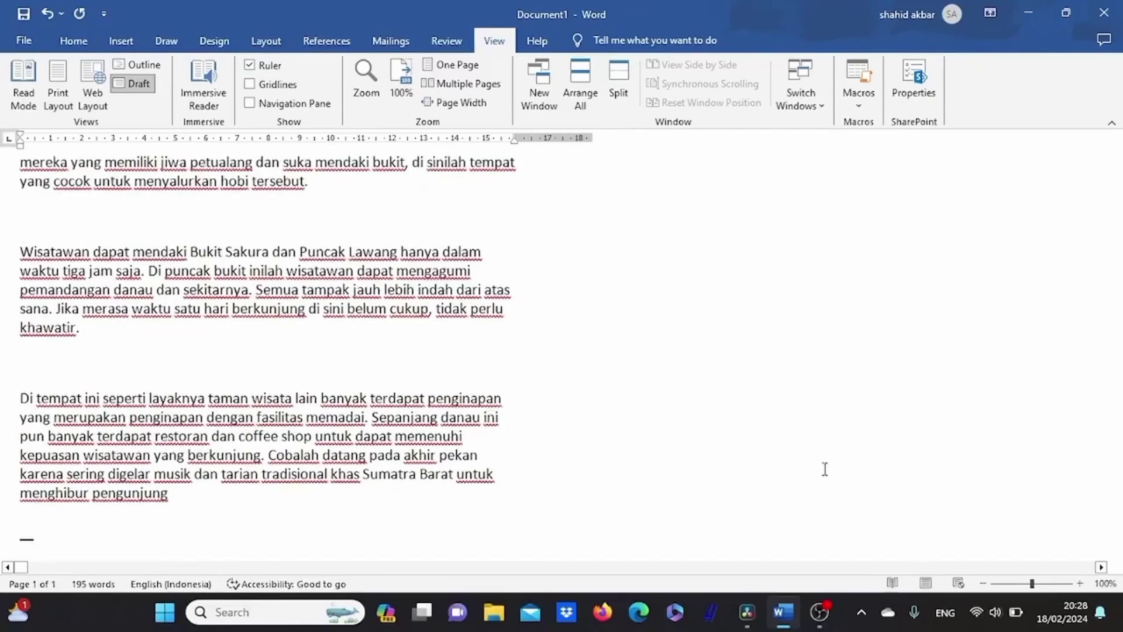
click(817, 613)
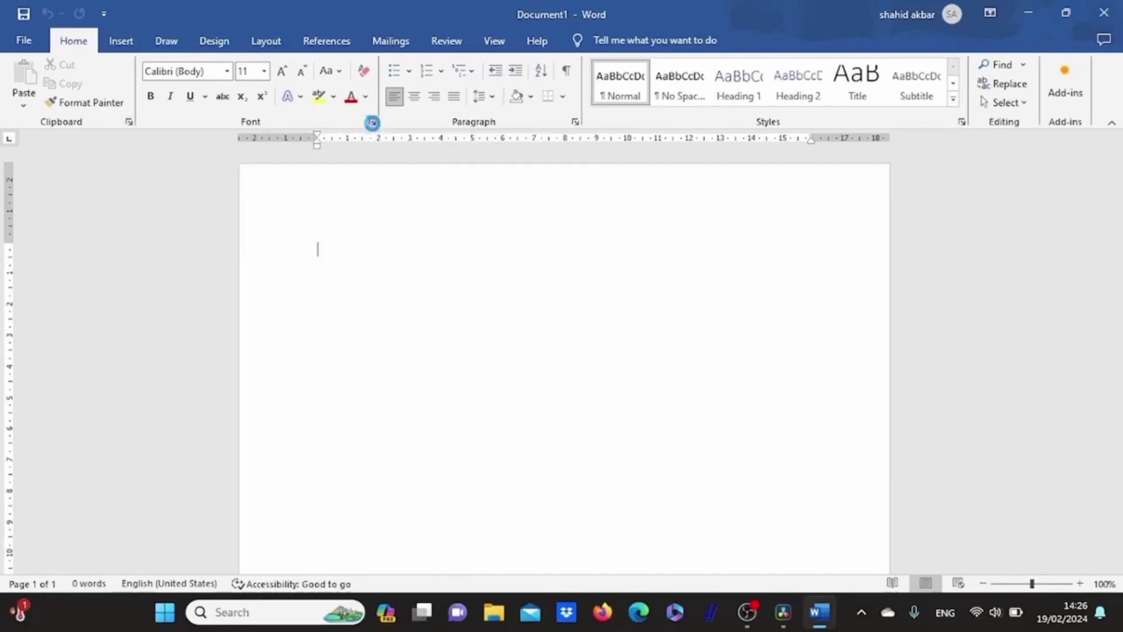
View the Font, Paragraph and Styles settings one after another, closing each without making changes
click(372, 122)
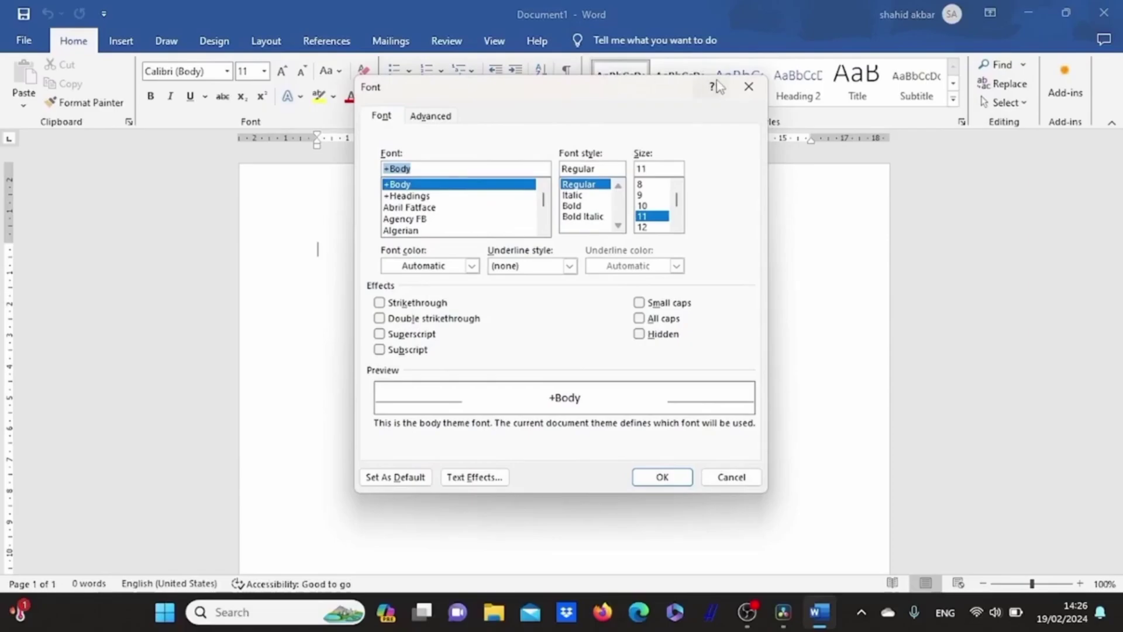
click(749, 89)
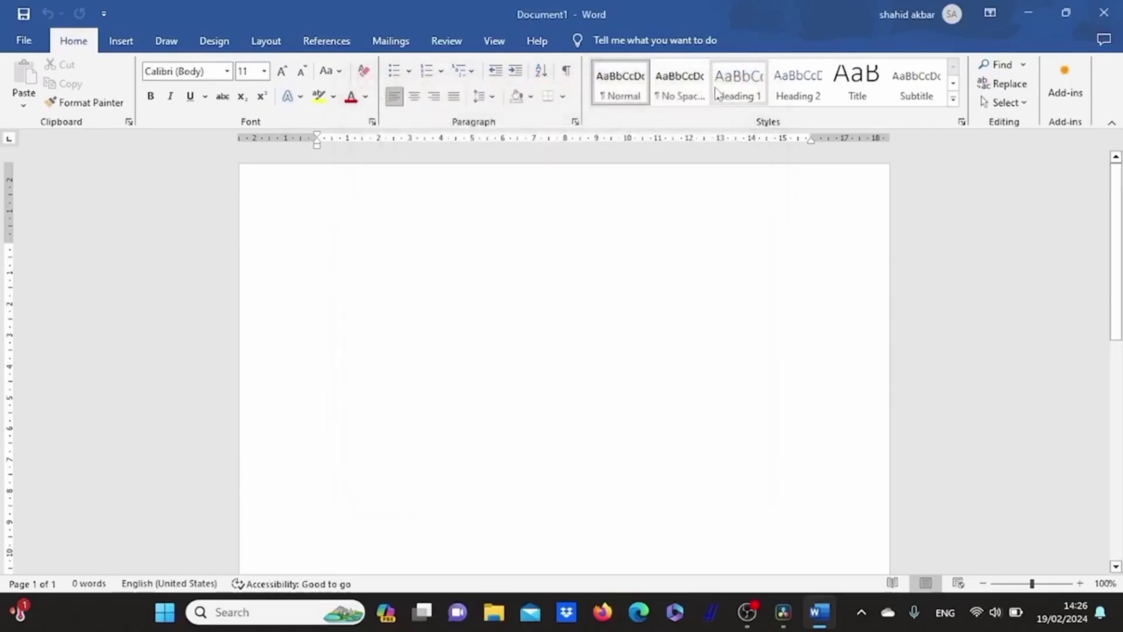
click(576, 122)
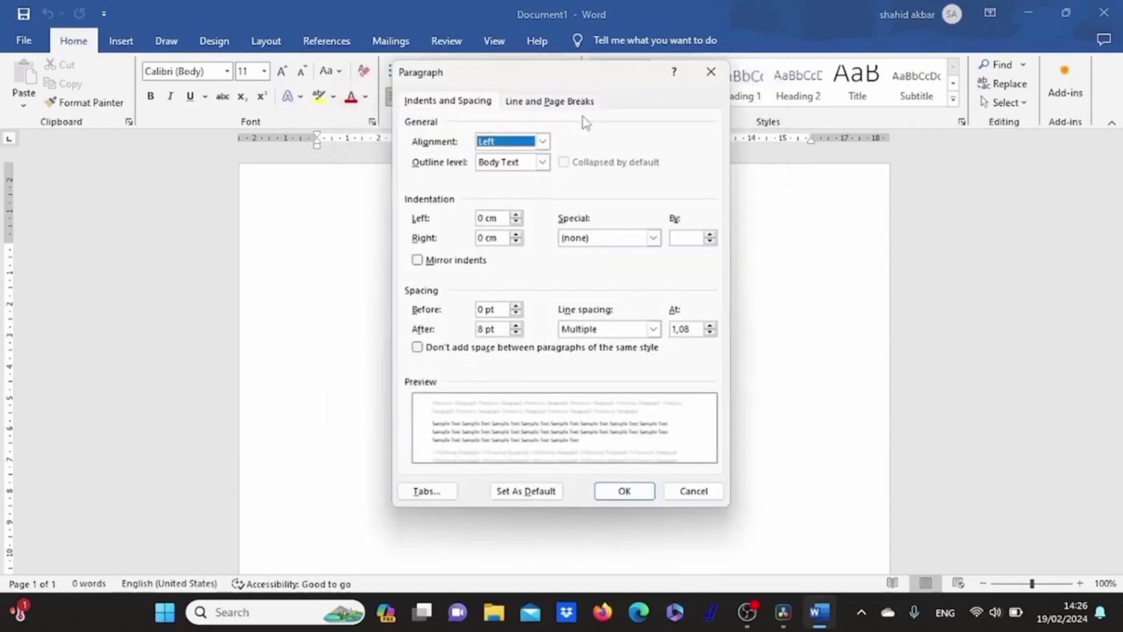
click(708, 70)
click(961, 122)
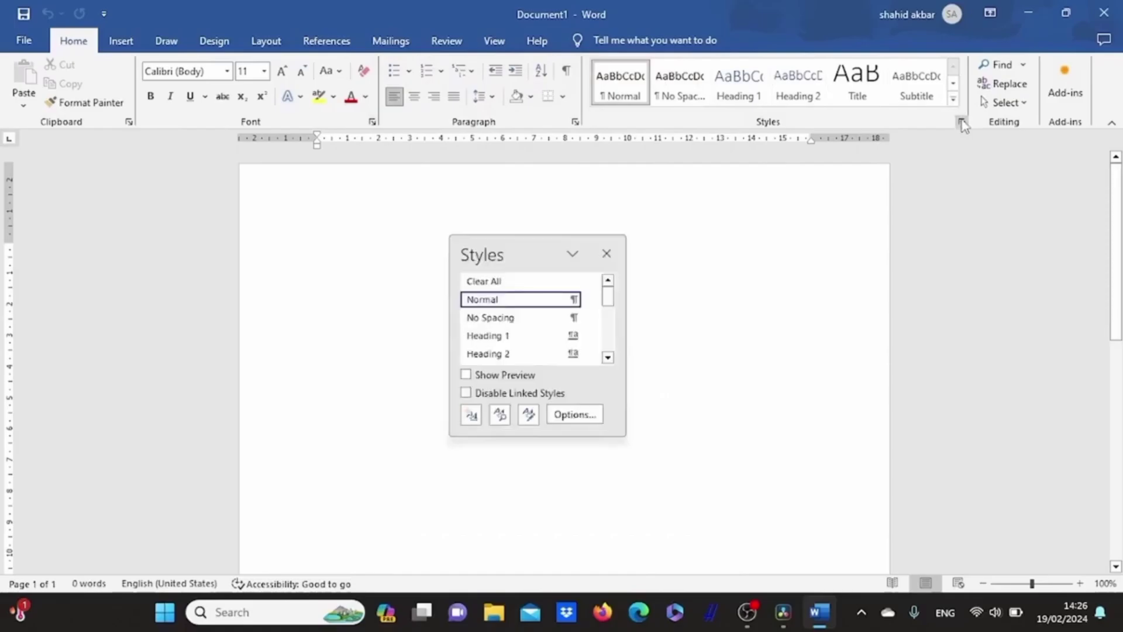
click(961, 123)
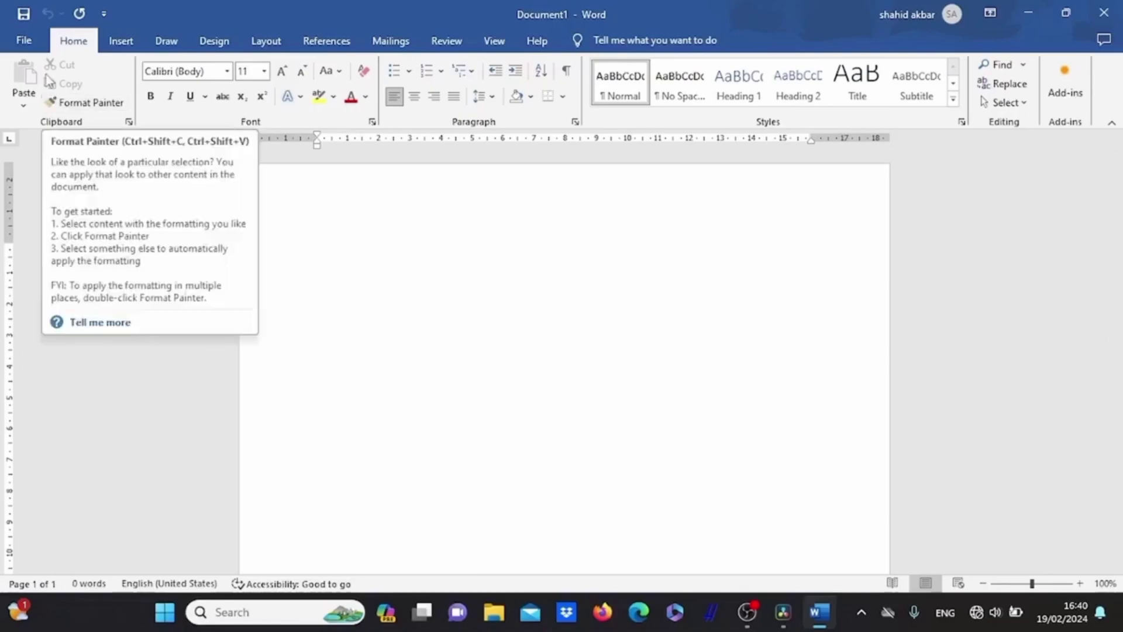
Create a new blank document and add another blank document after it
click(25, 41)
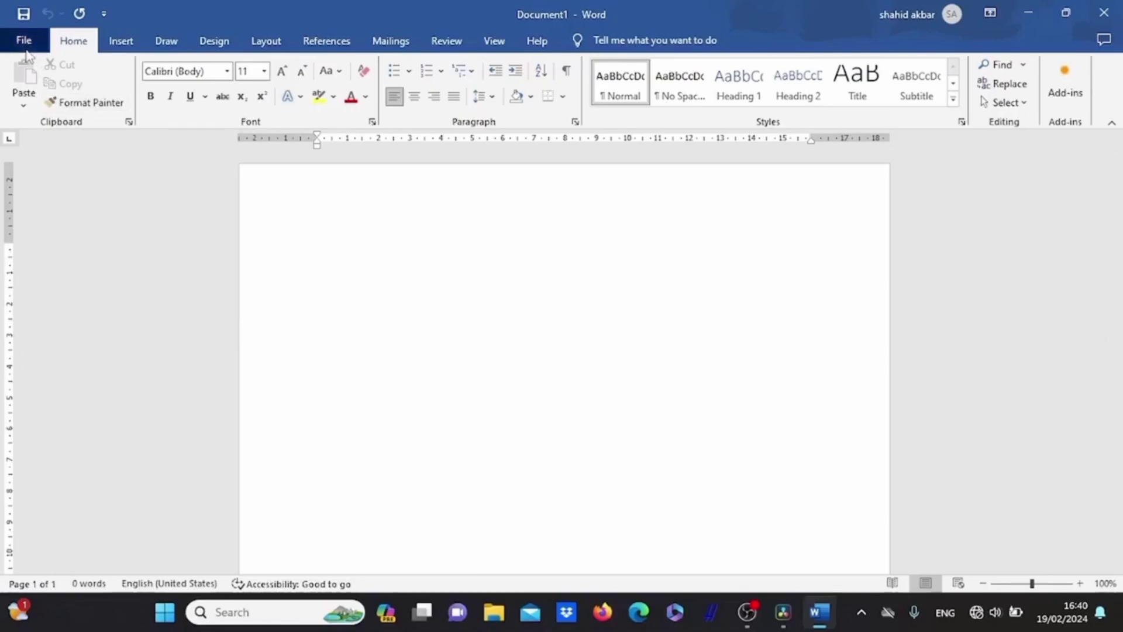
click(48, 117)
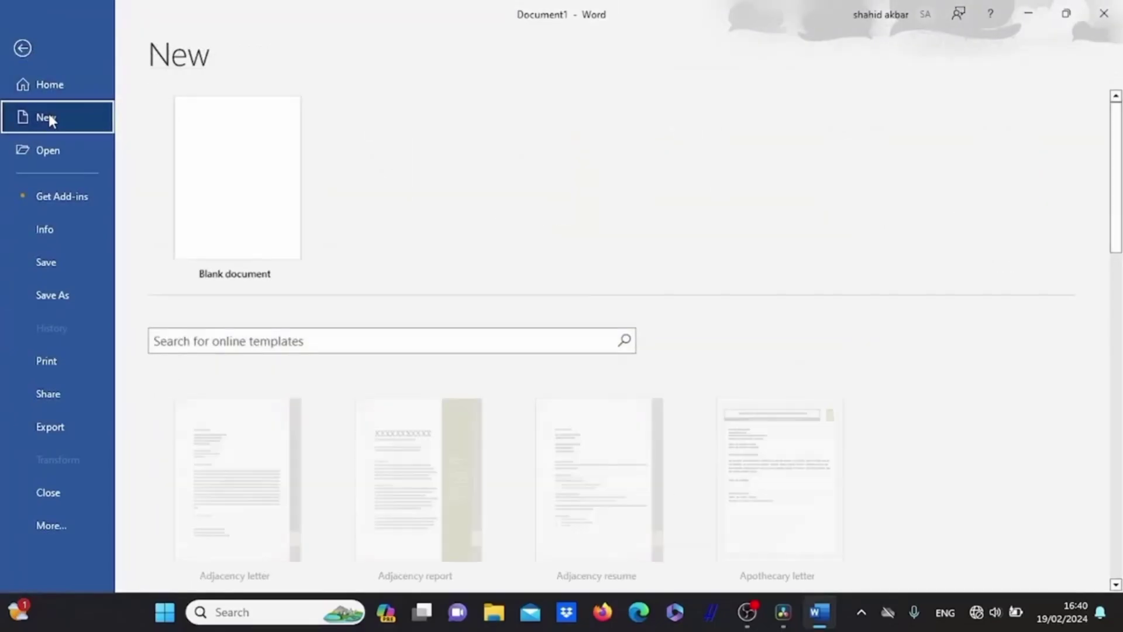
click(240, 199)
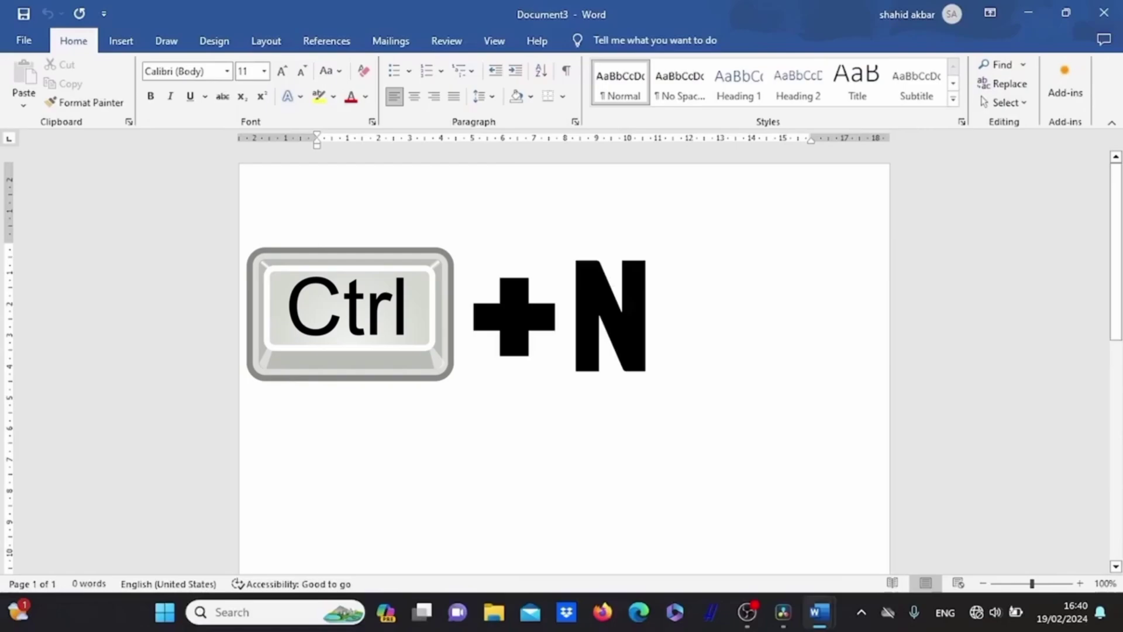
key(ctrl+n)
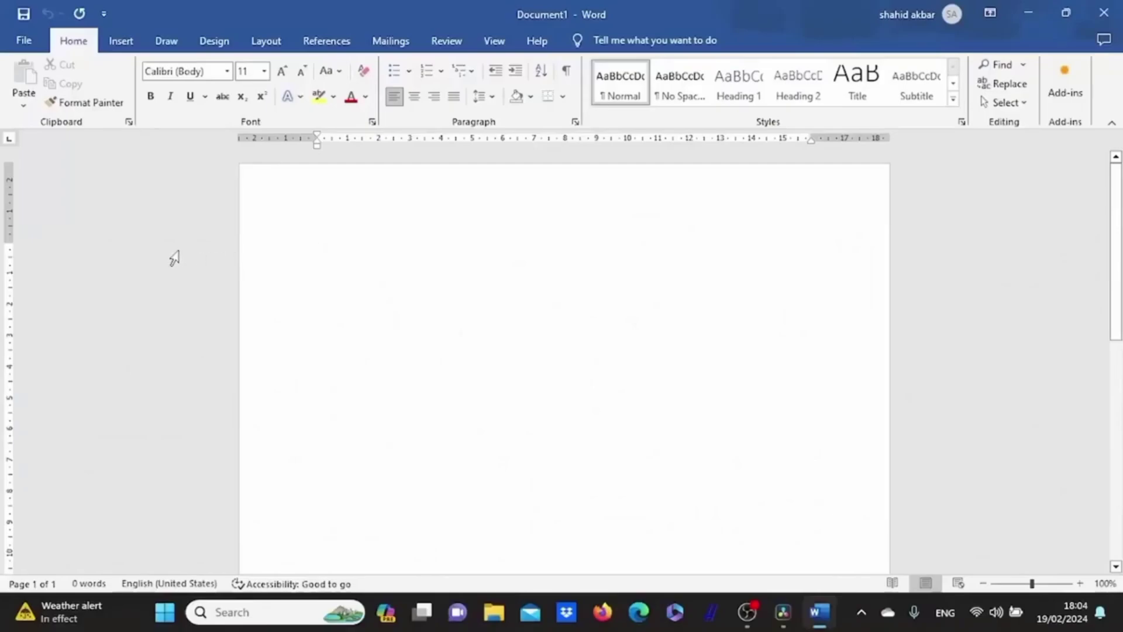
Open the existing document "kelompok 6" from the recently used PROPOSAL SKRIPSI folder on drive D:
click(23, 45)
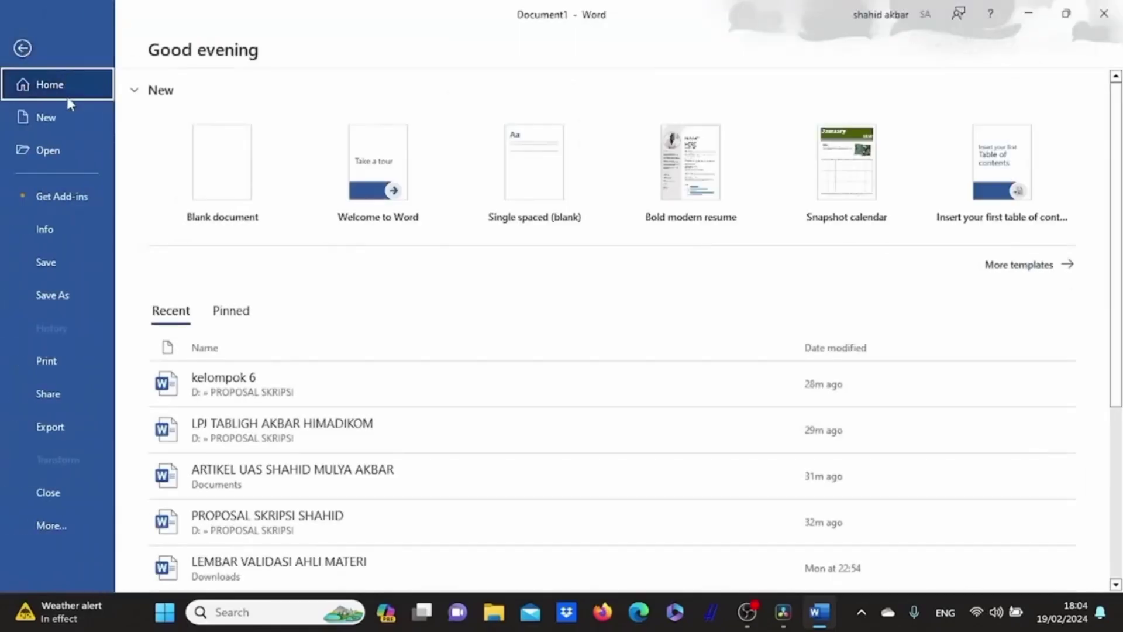
click(73, 155)
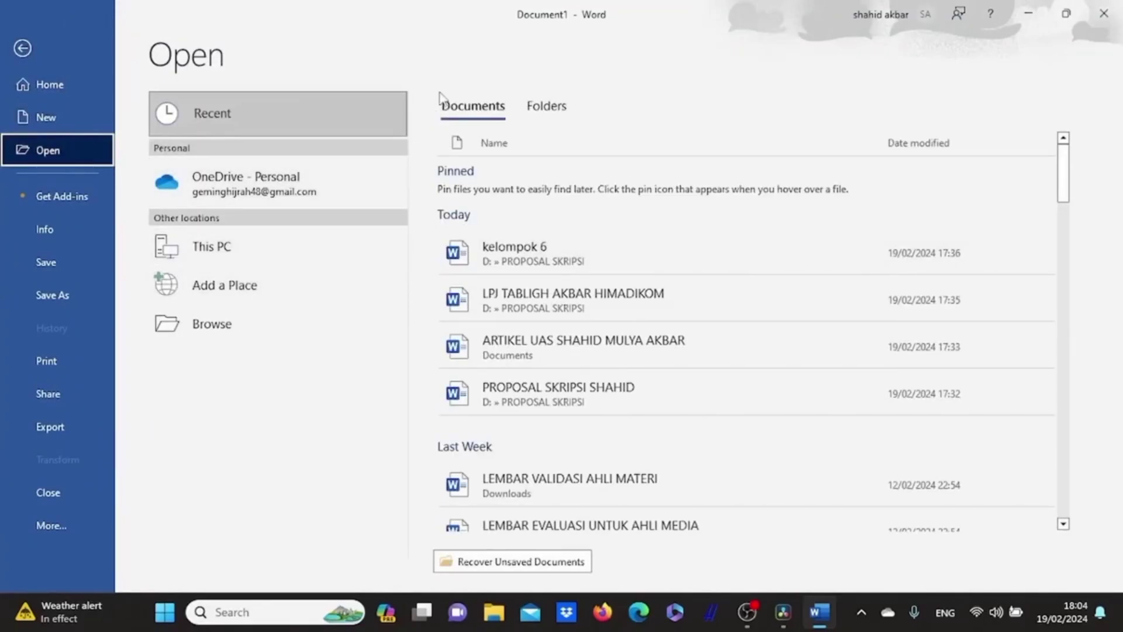
click(545, 108)
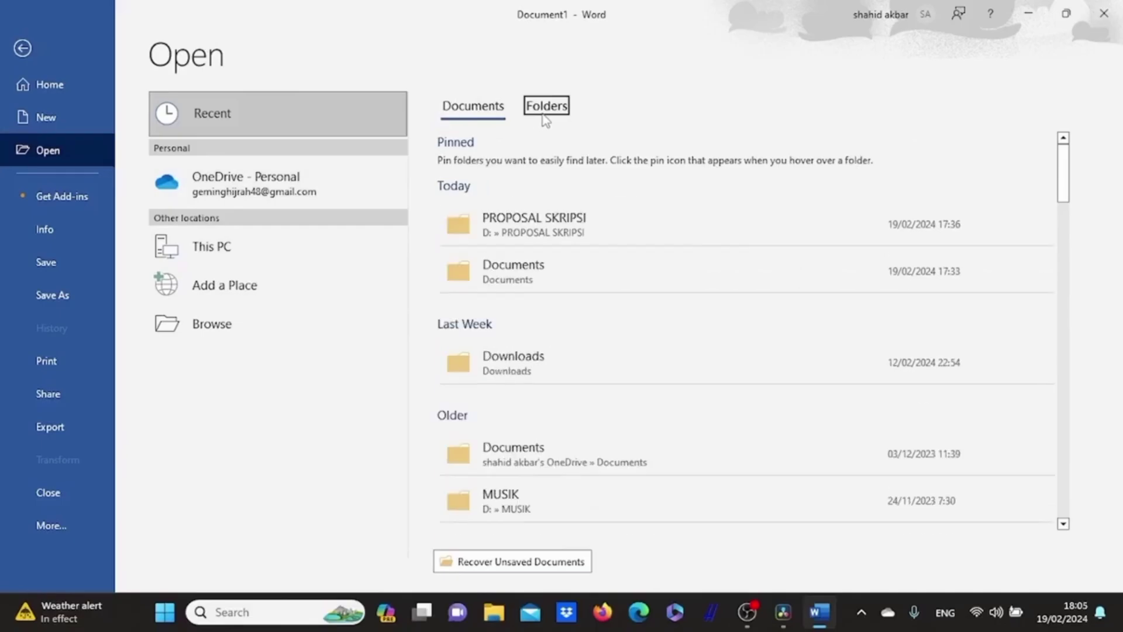
click(552, 215)
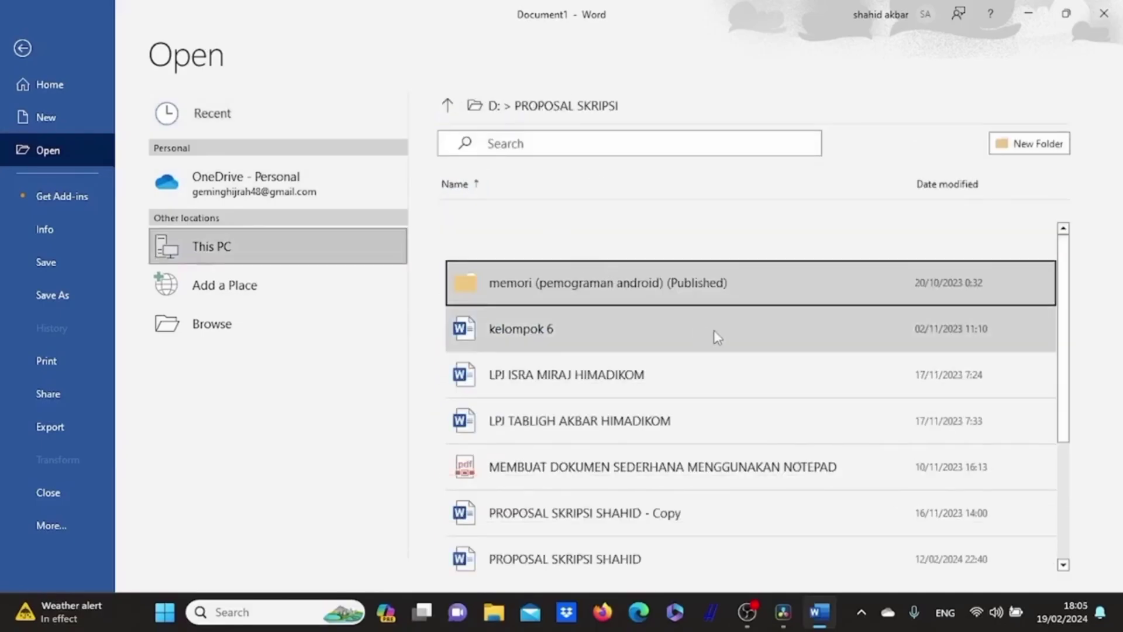
right_click(531, 349)
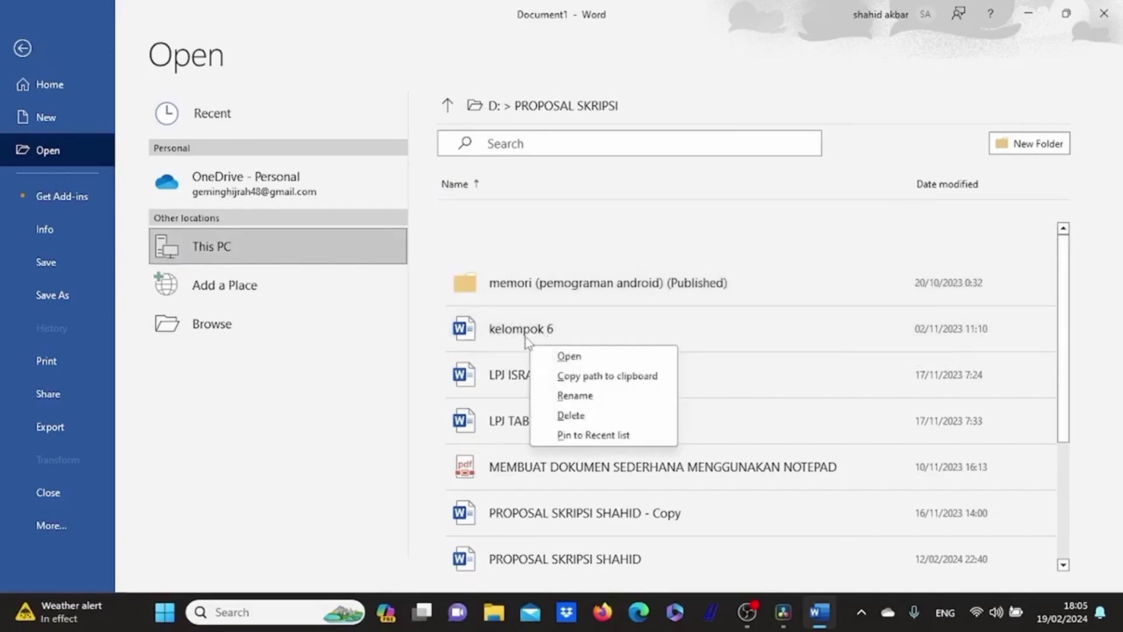
click(569, 356)
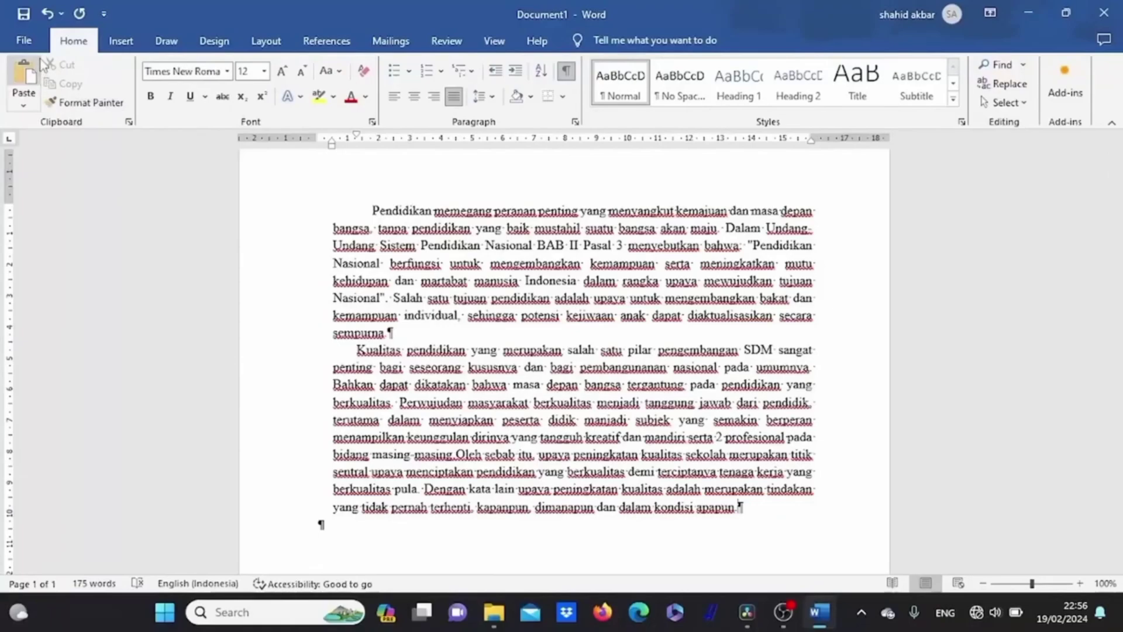
Use Save As to store the document as a Word Document in the MUSIK folder on drive D:
click(33, 37)
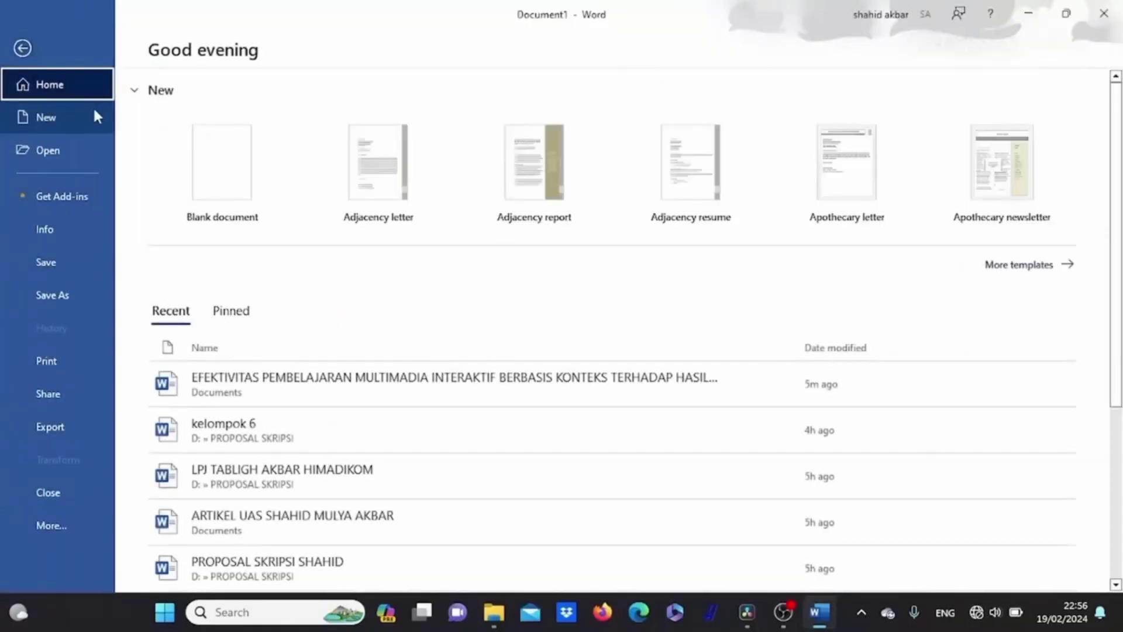
click(62, 257)
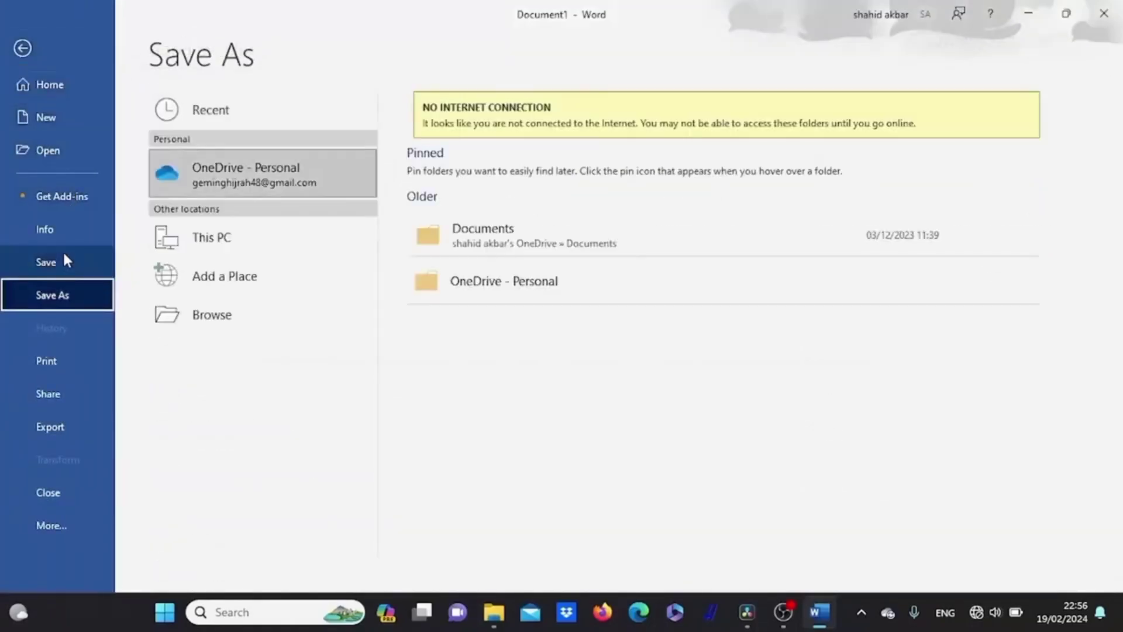
click(63, 259)
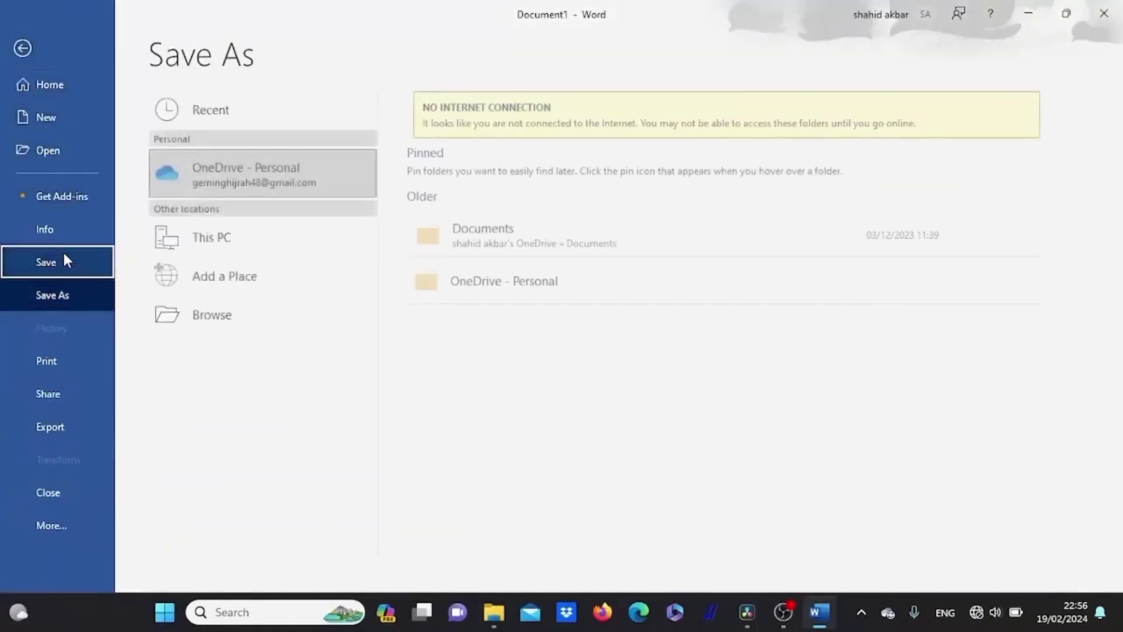
click(236, 244)
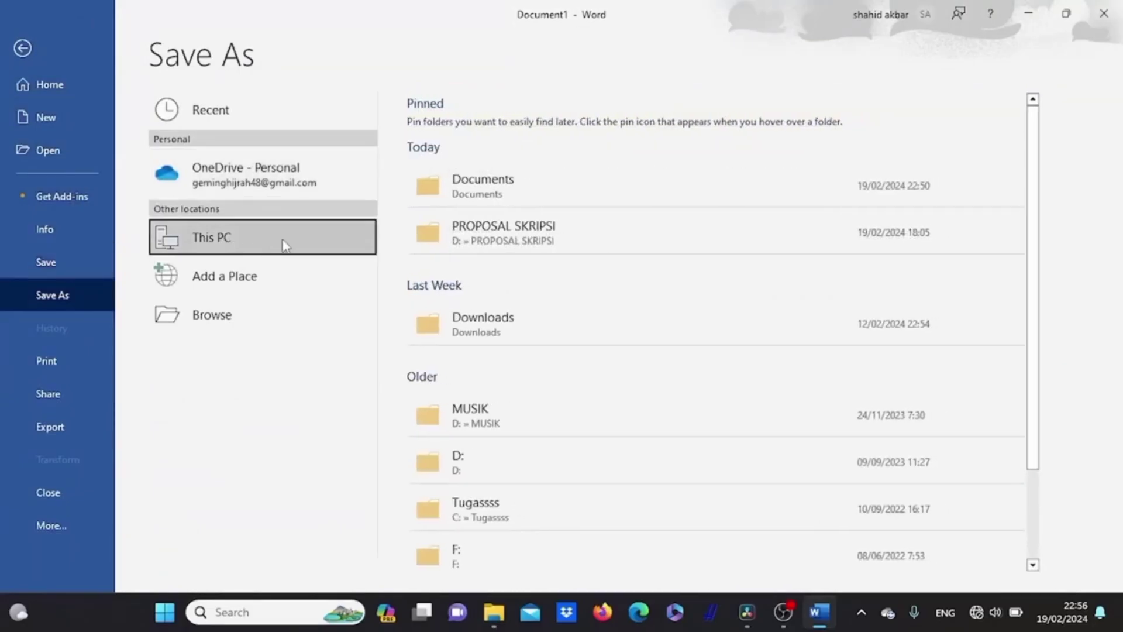
click(459, 410)
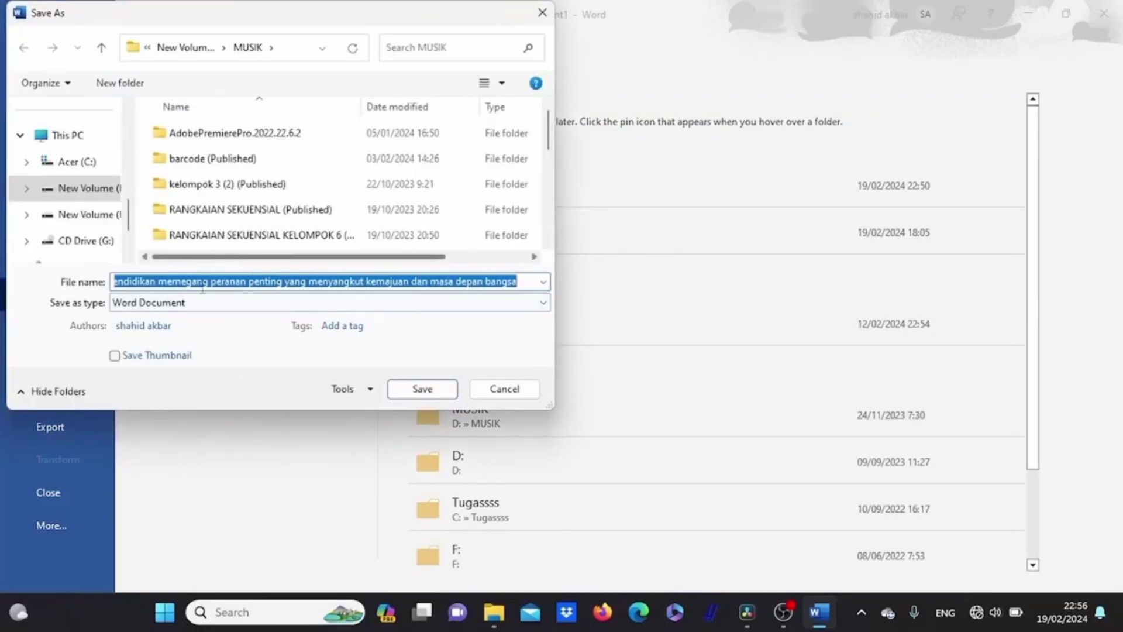
click(423, 389)
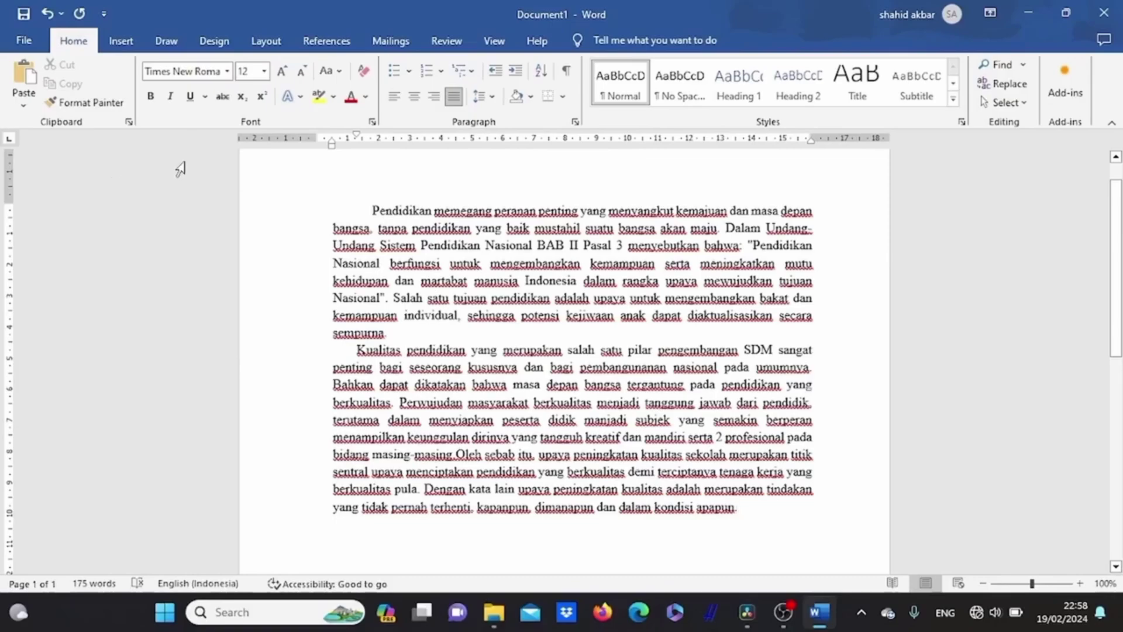
Quick-save the unsaved document as a .docx file under its suggested name, choosing MUSIK on D: as the location
click(26, 19)
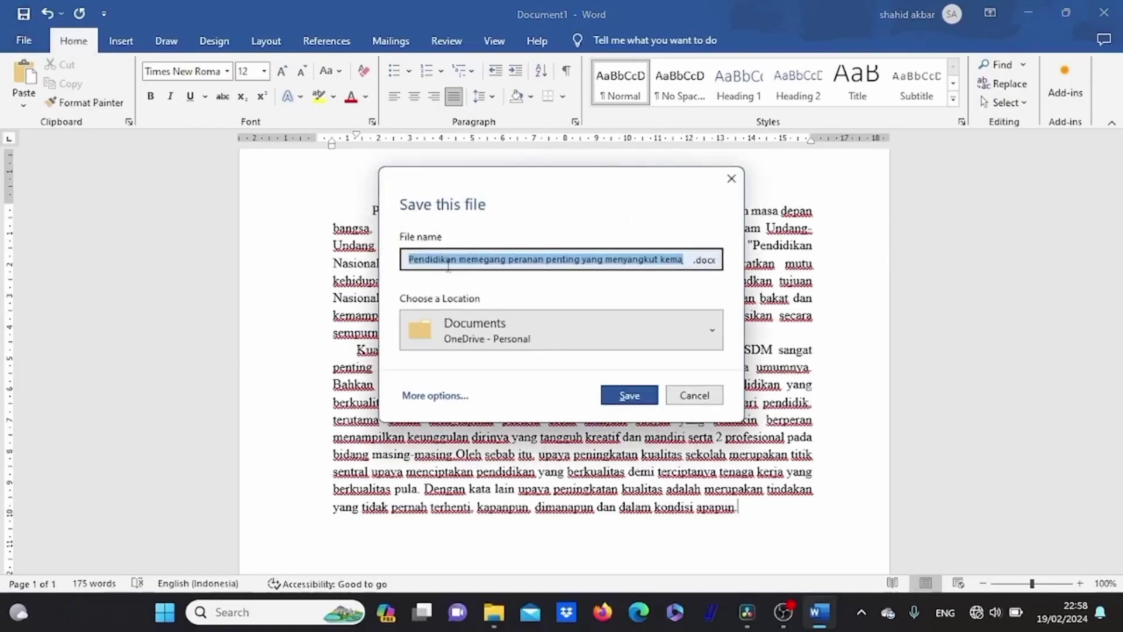
key(ctrl+s)
click(537, 331)
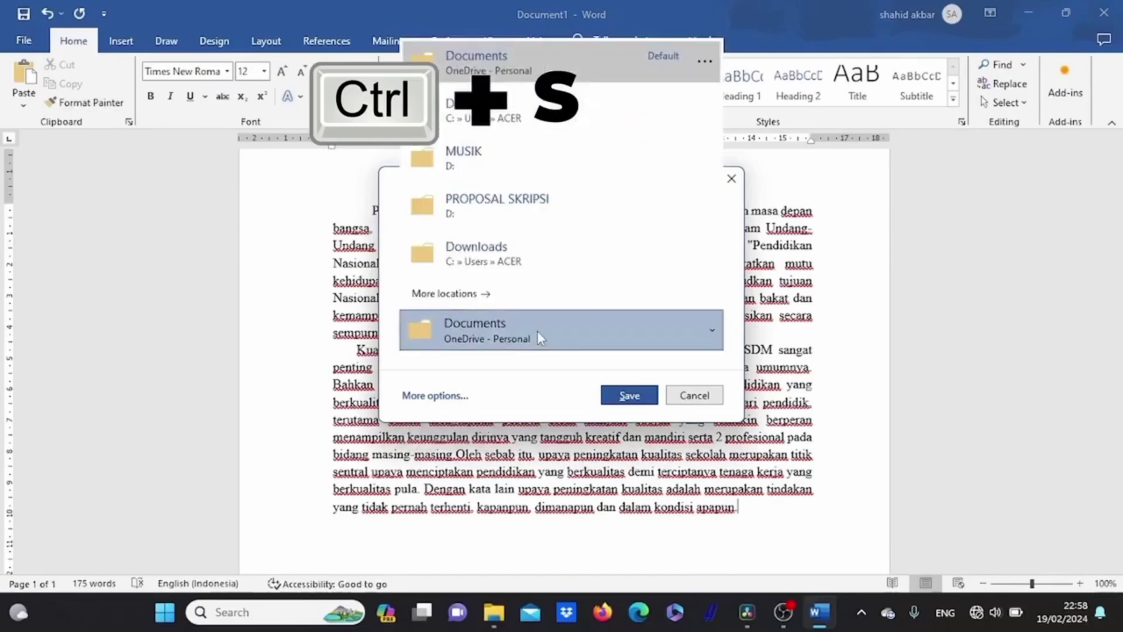
click(532, 166)
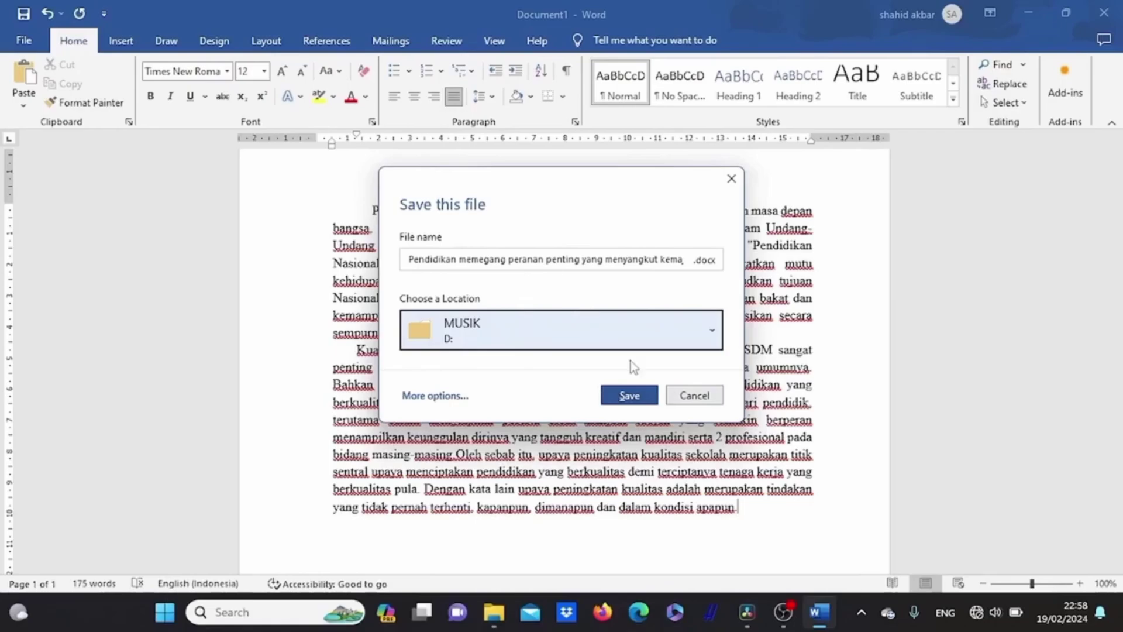
click(635, 393)
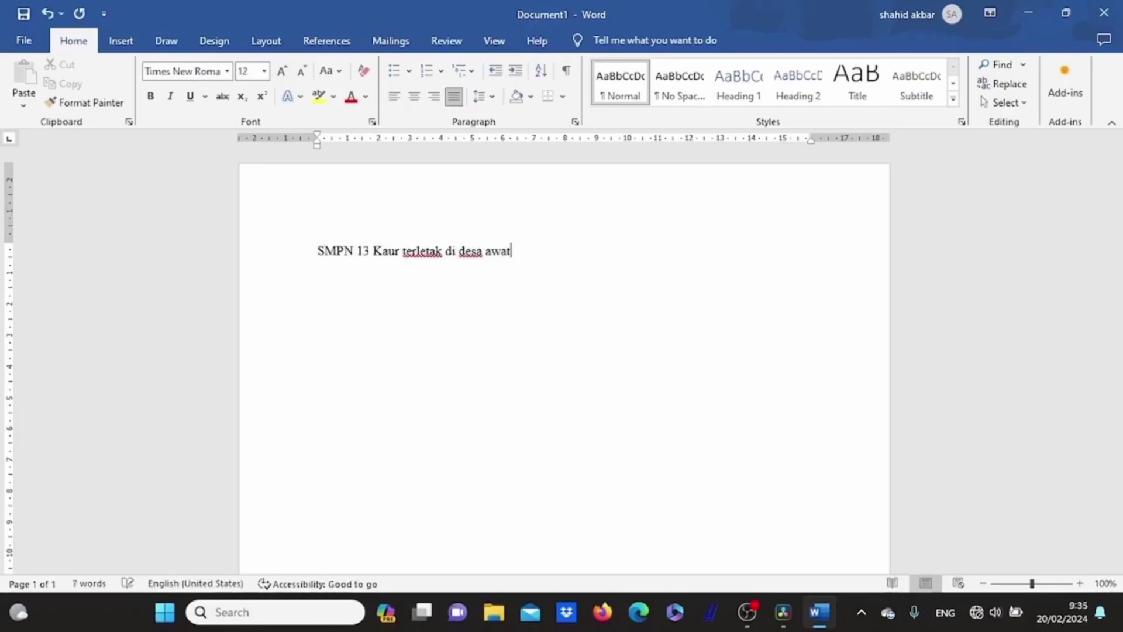
Continue the sentence after "SMPN 13 Kaur terletak di desa awat" with "mata kecamatan semidang gumay kabupaten kaur", correcting the misspelled "kecamatan"
text(mata kevamatan)
key(BackSpace)
key(BackSpace)
key(BackSpace)
key(BackSpace)
key(BackSpace)
key(BackSpace)
text(camatan semidang guma)
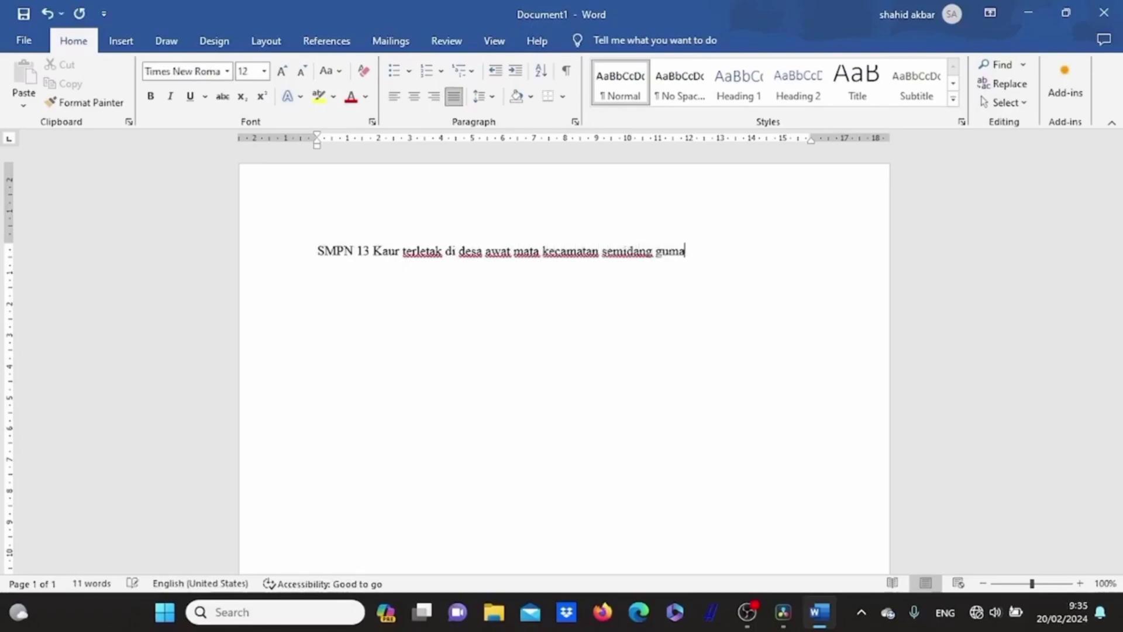
text(y kabupaten)
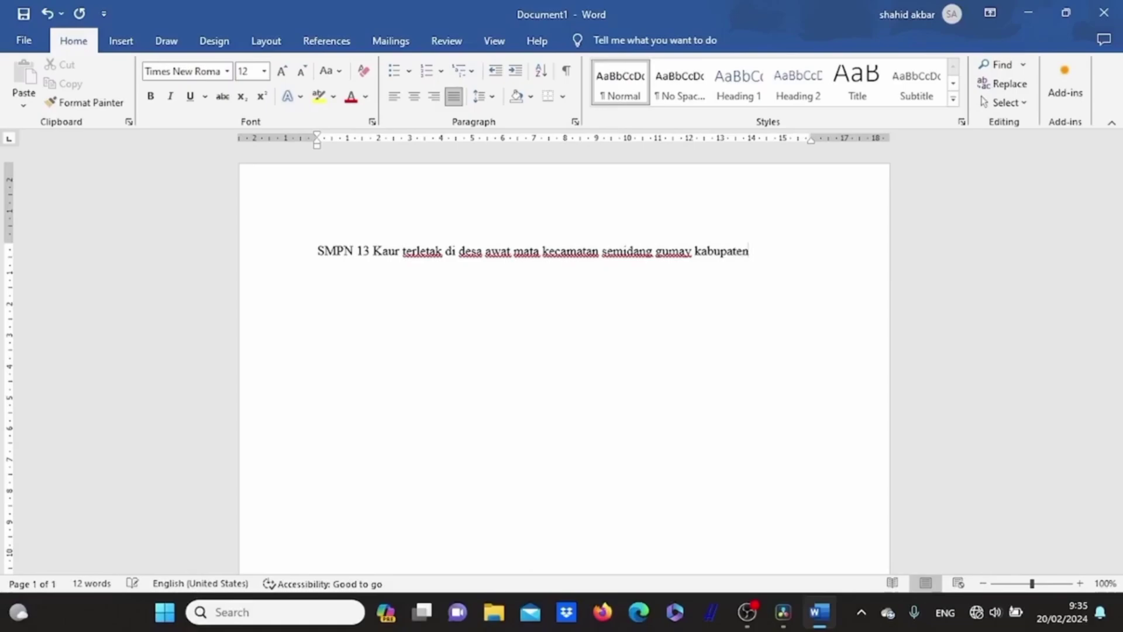
text( kaur)
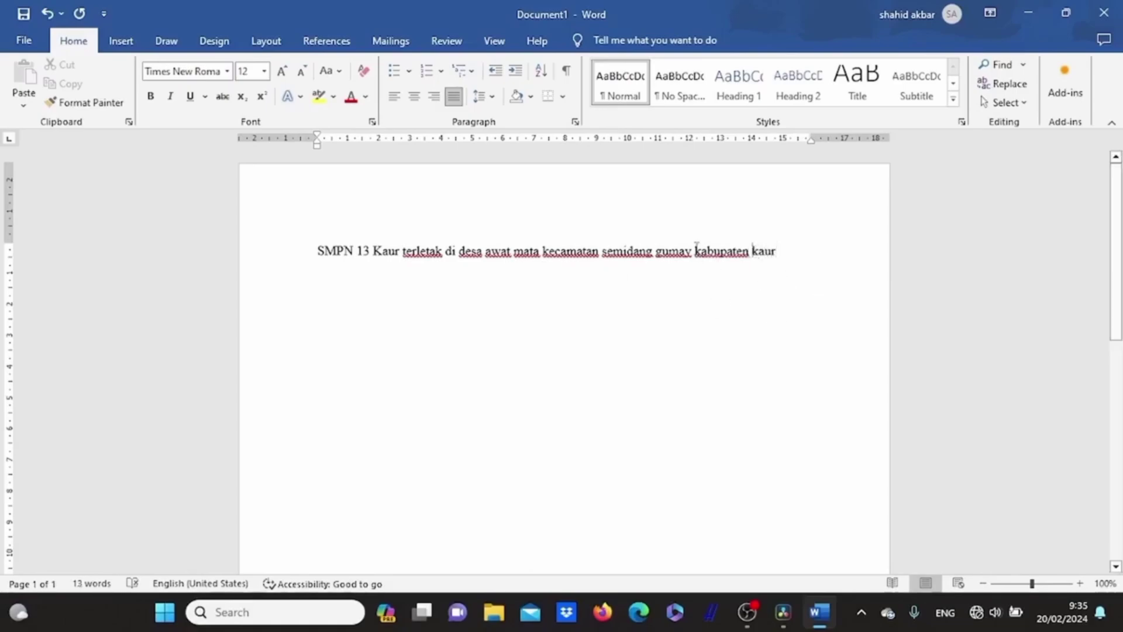
Place the cursor within the sentence, return it to the end, and continue with "mulai berdiri pada tahun 1996, pada awal"
click(653, 251)
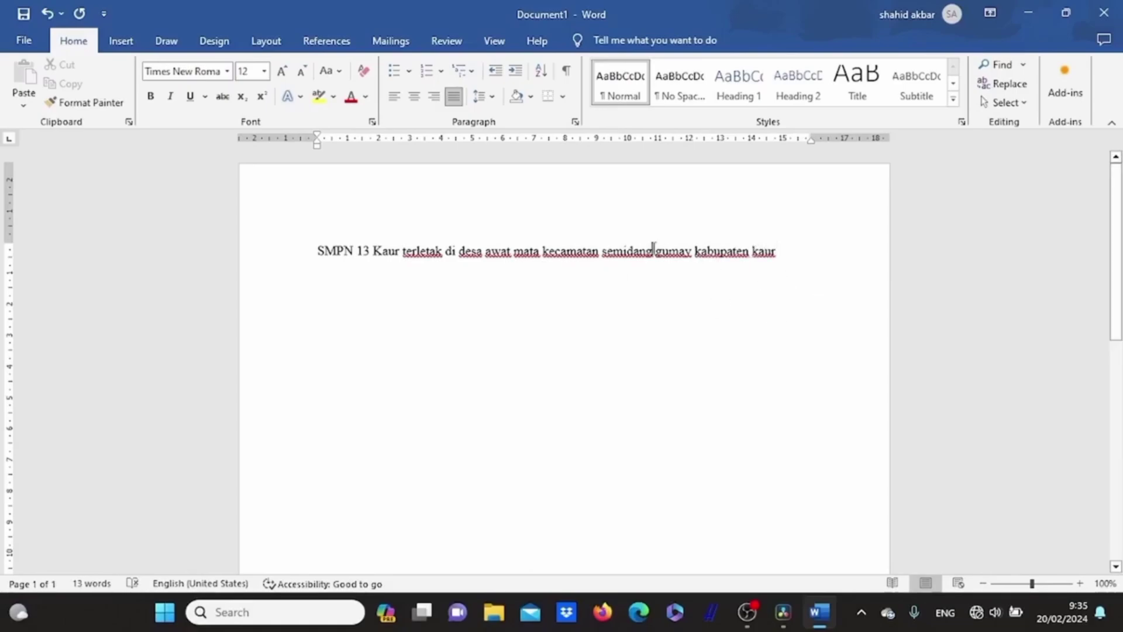
click(792, 259)
text(. mulai)
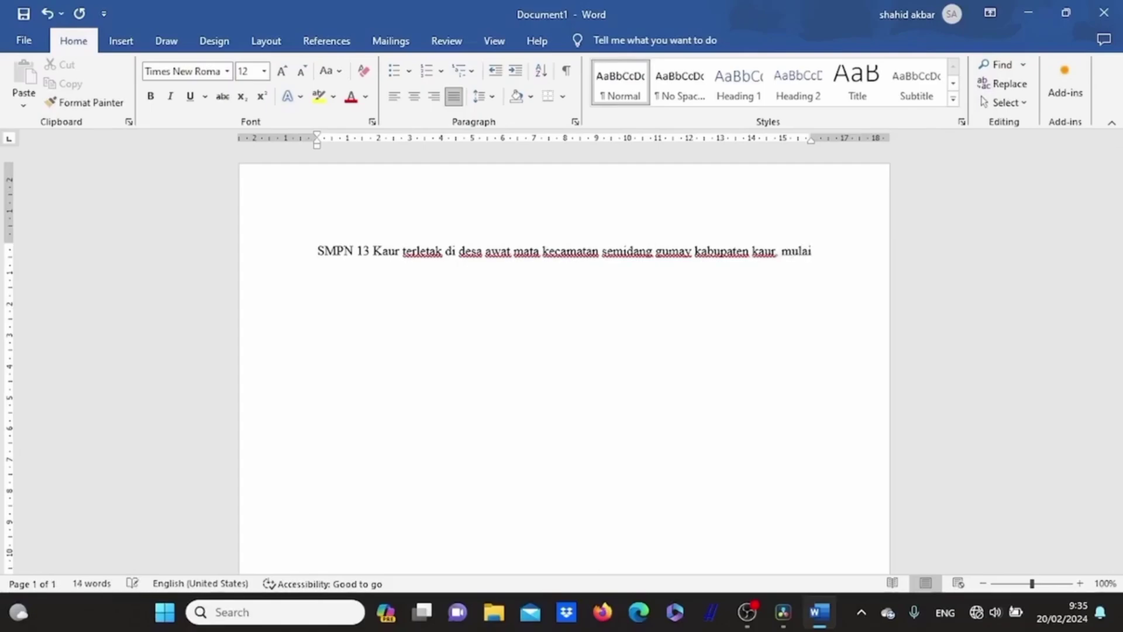
text( beridi)
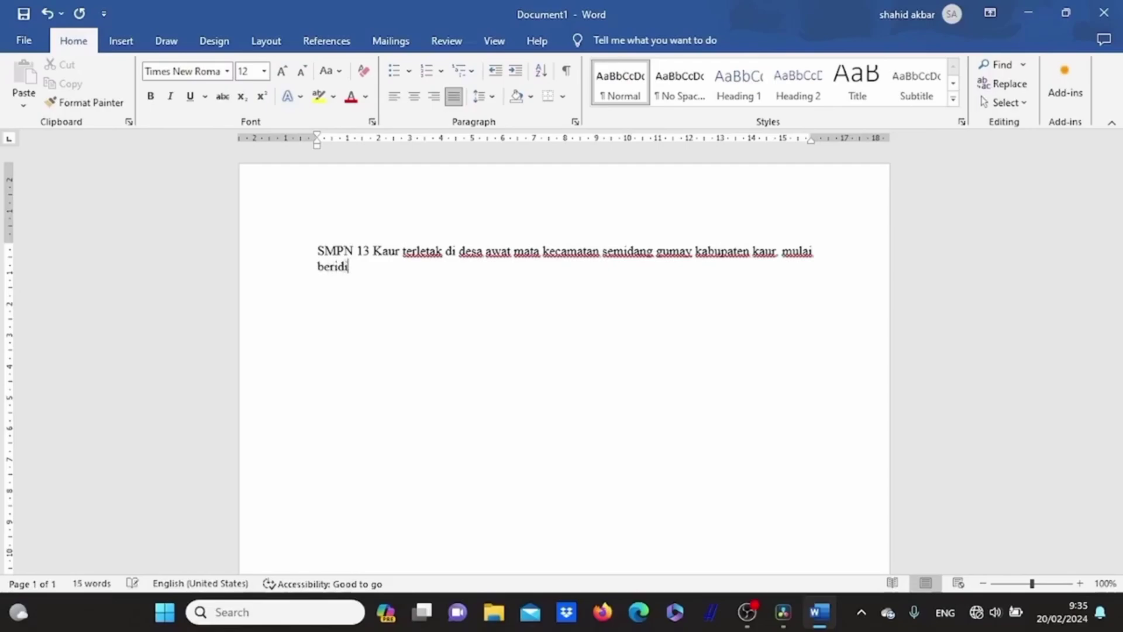
key(BackSpace)
key(BackSpace)
key(BackSpace)
text(diri pada tahu)
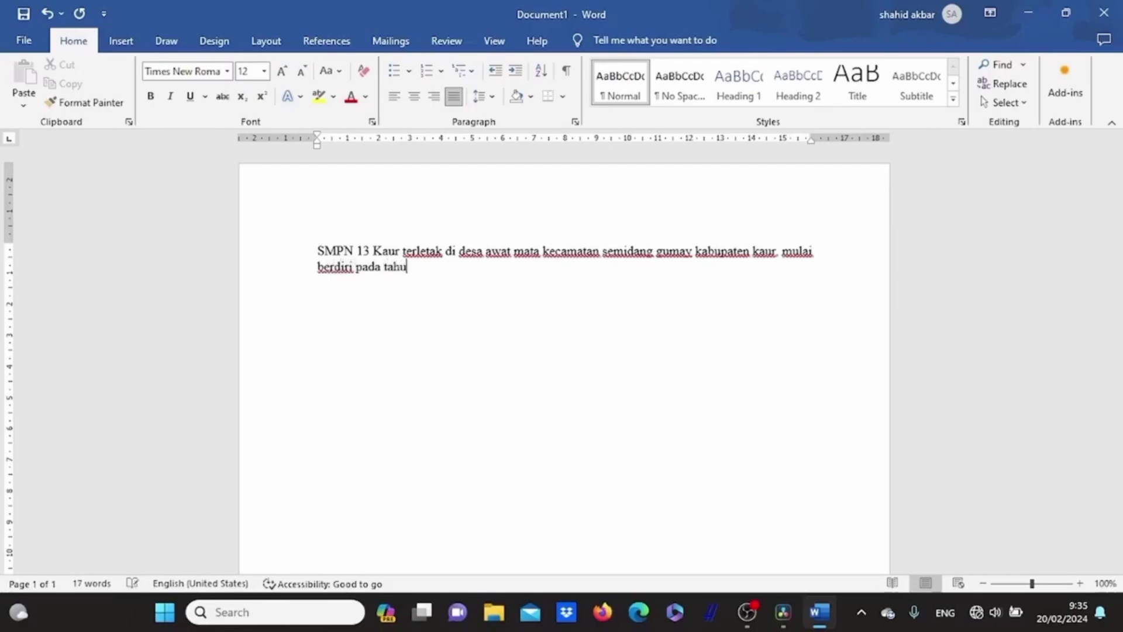
text(n 1996,)
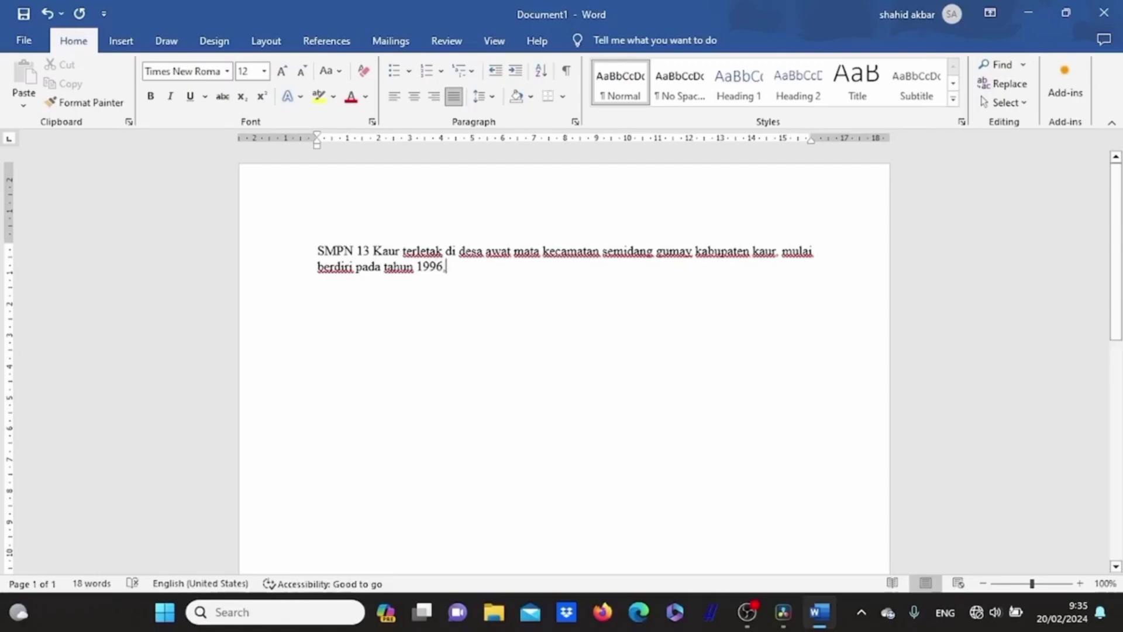
text(pada awal)
Add a new paragraph reading "Berdiri Gedung sekolah" and end it with another paragraph break
key(Return)
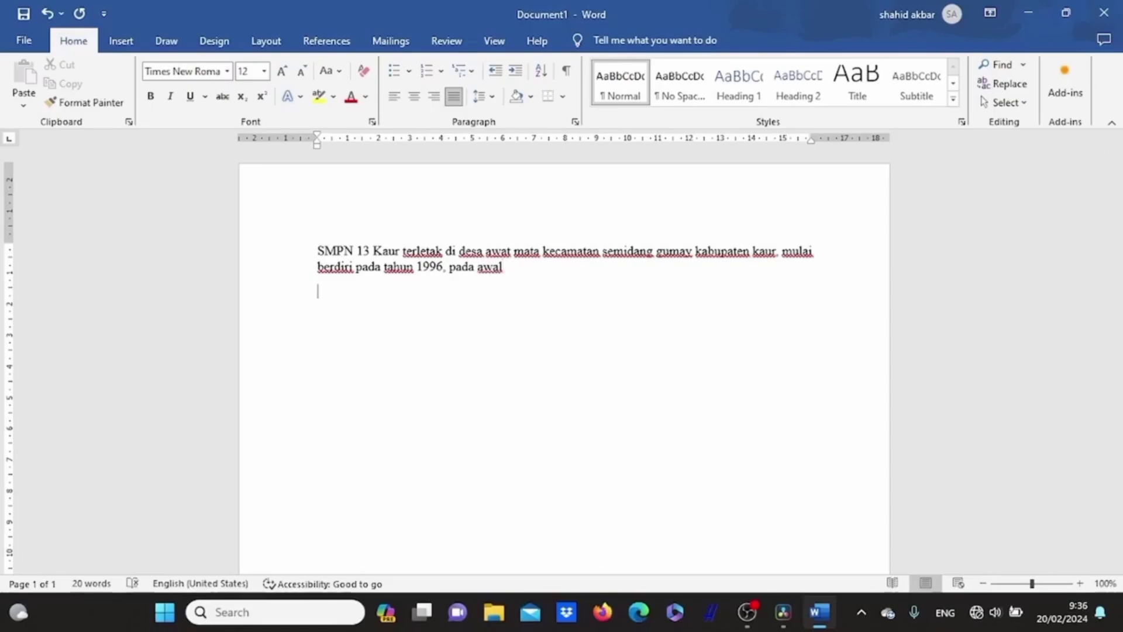
text(berid)
key(BackSpace)
text(ge)
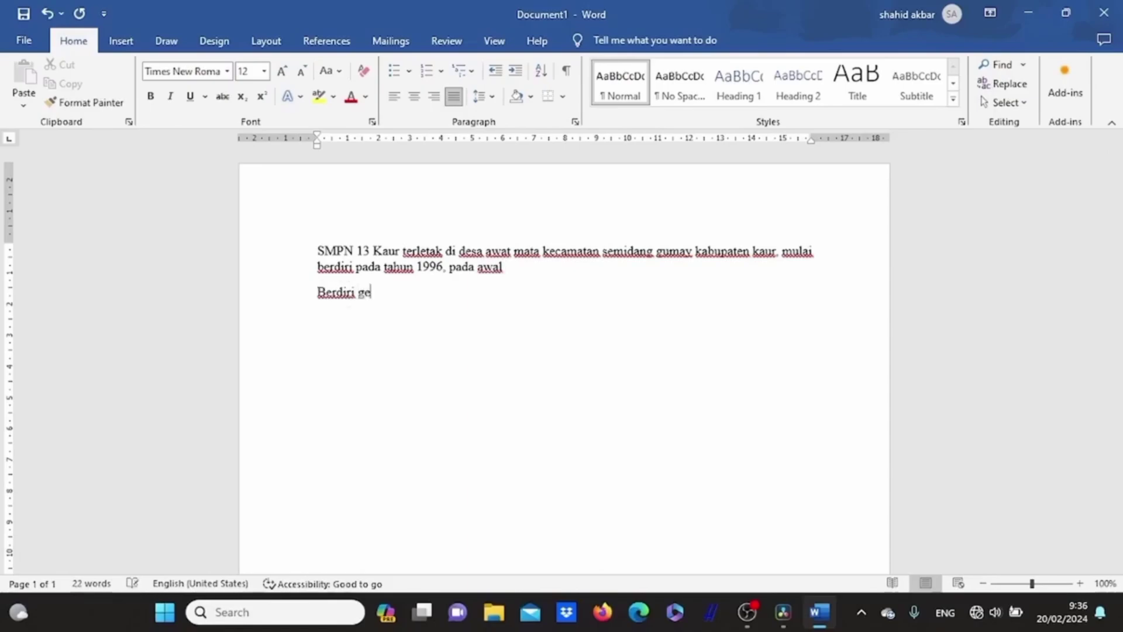
text(dung sekolah)
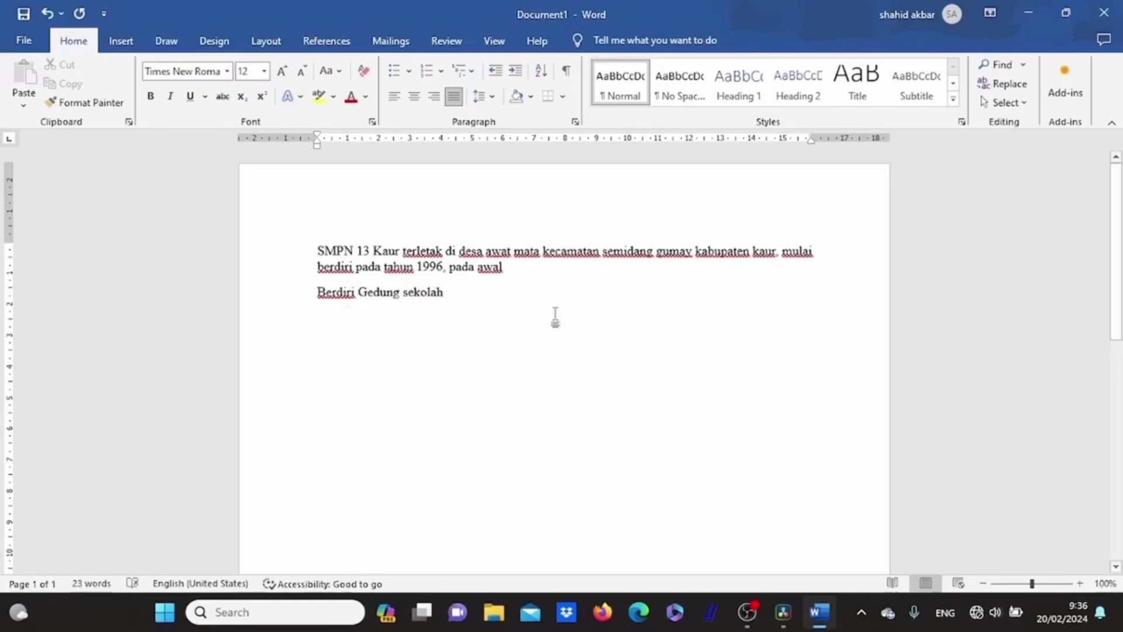
key(Return)
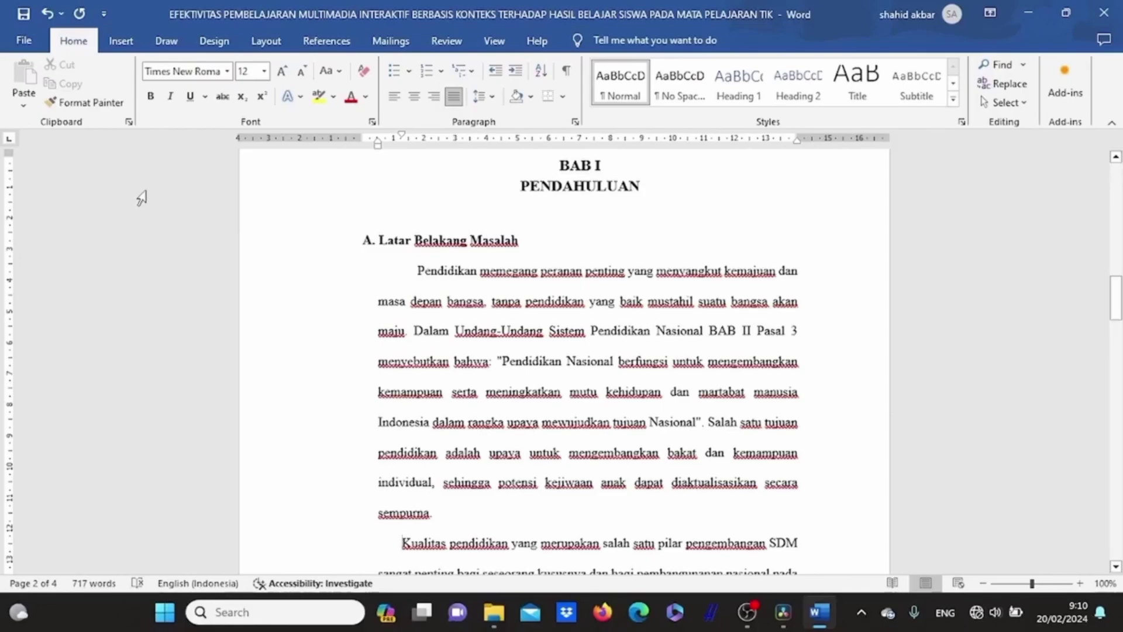
Close the "EFEKTIVITAS PEMBELAJARAN MULTIMADIA" document, saving its changes in the Documents folder
click(26, 42)
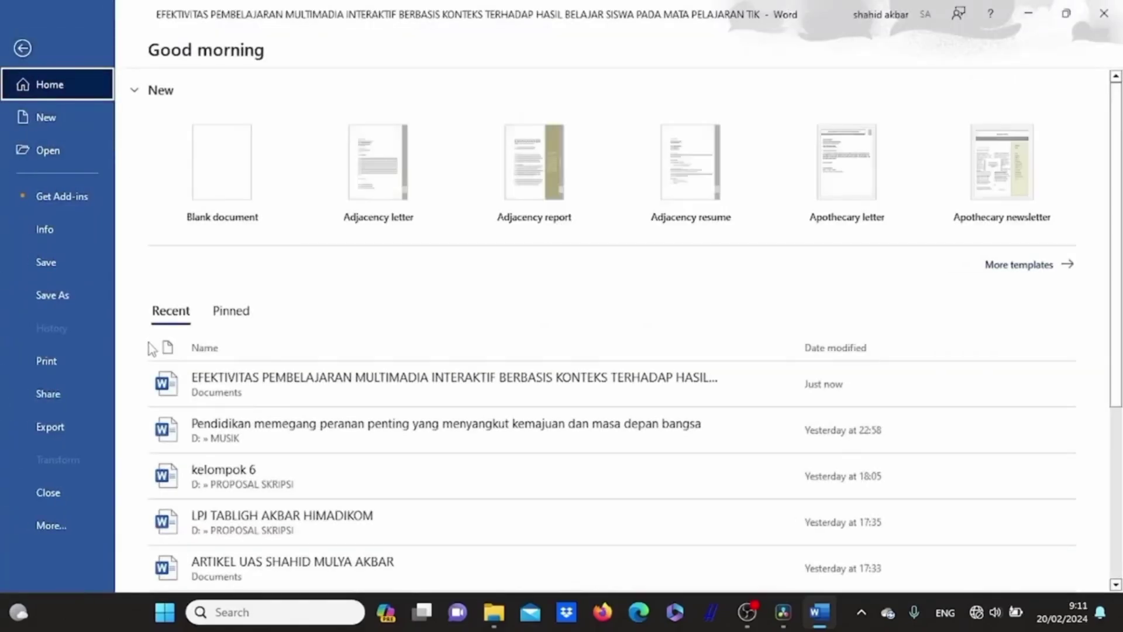
click(57, 491)
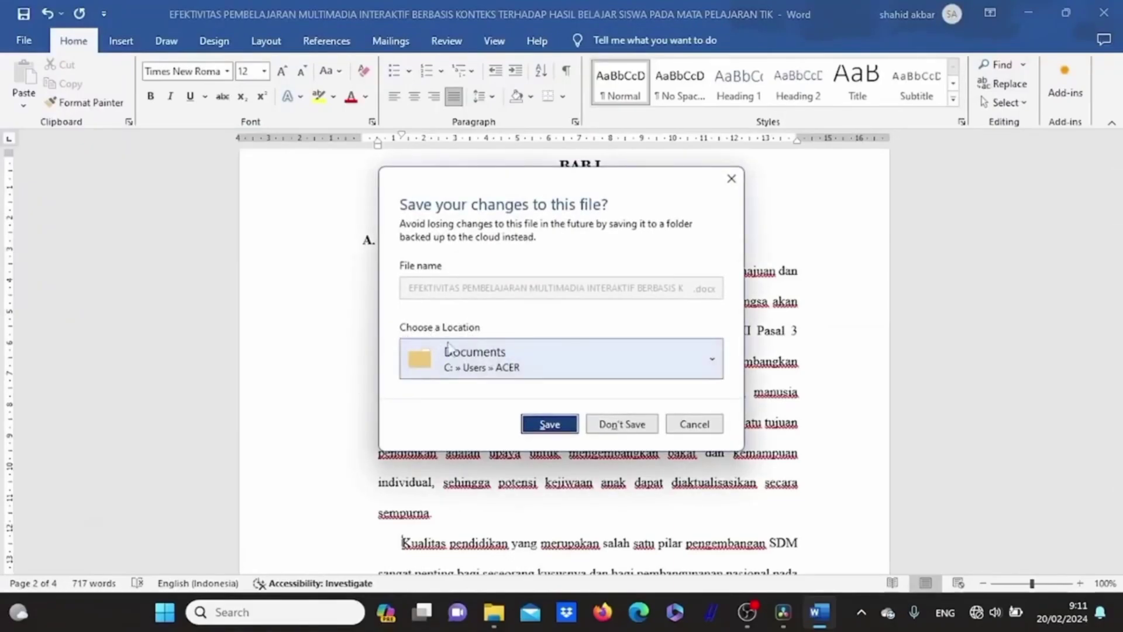
click(550, 425)
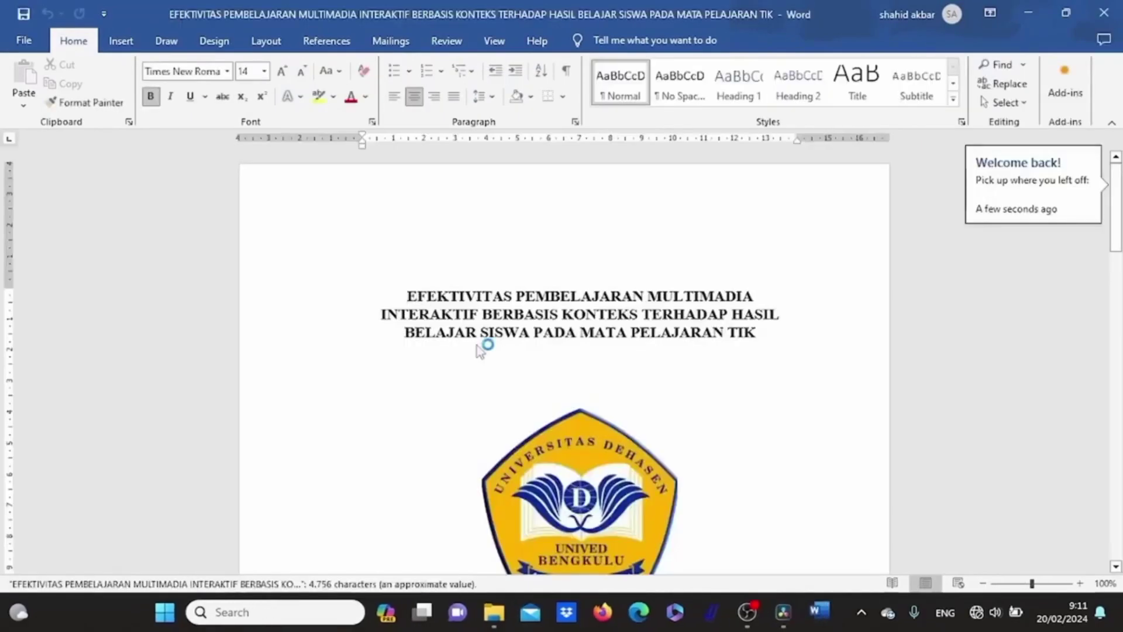
View the BAB I PENDAHULUAN section of the reopened document and close its program window
scroll(478, 348, down, 15)
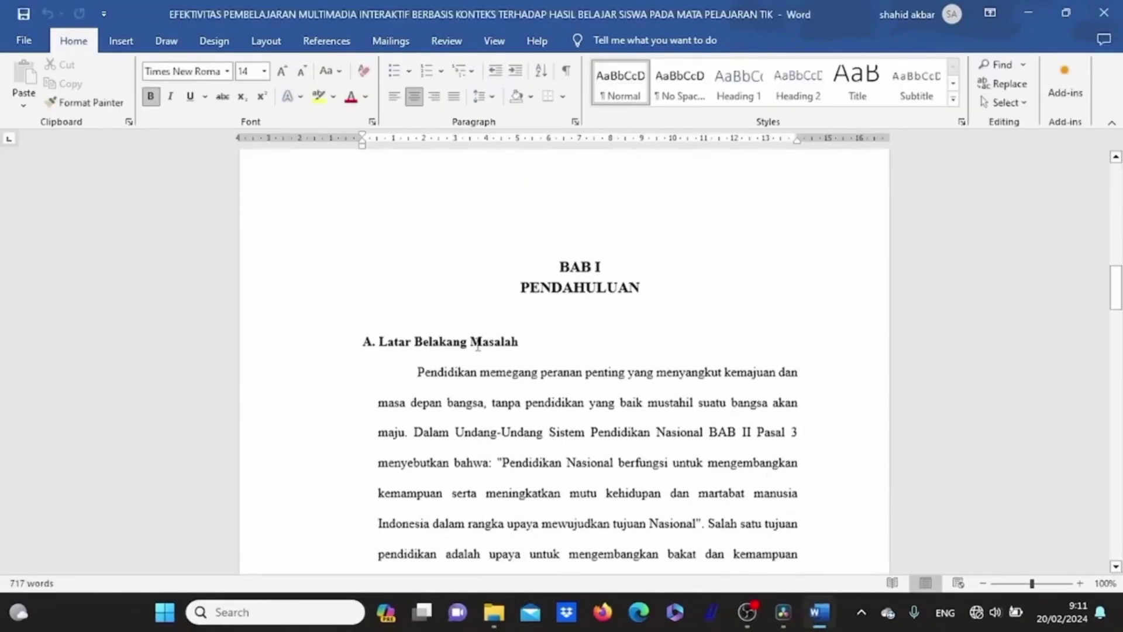
scroll(478, 347, down, 1)
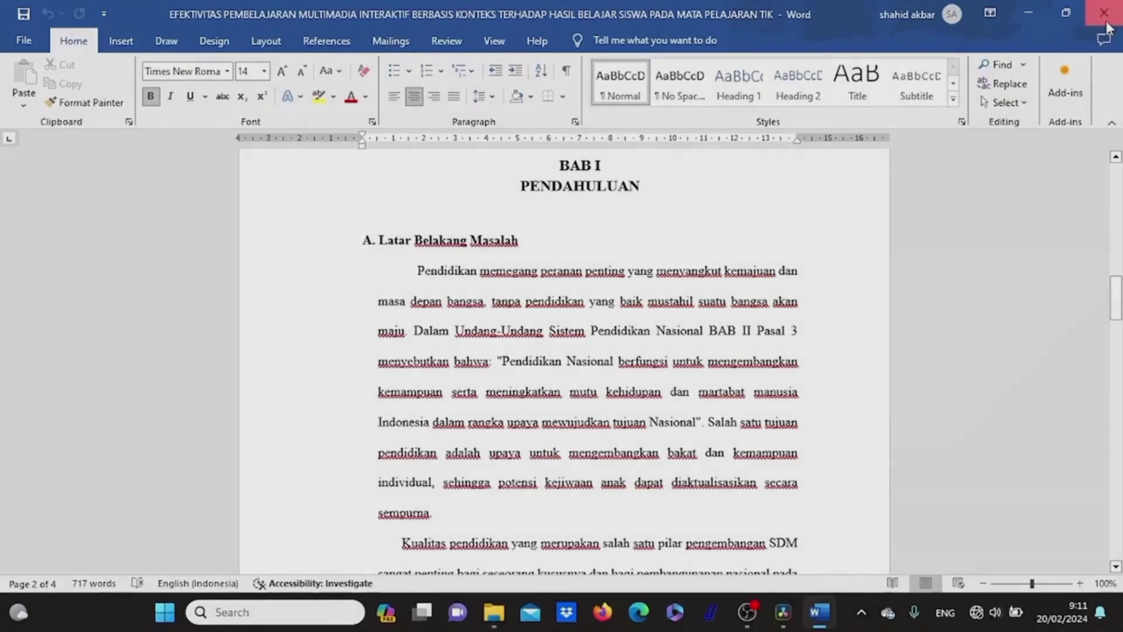
click(1106, 24)
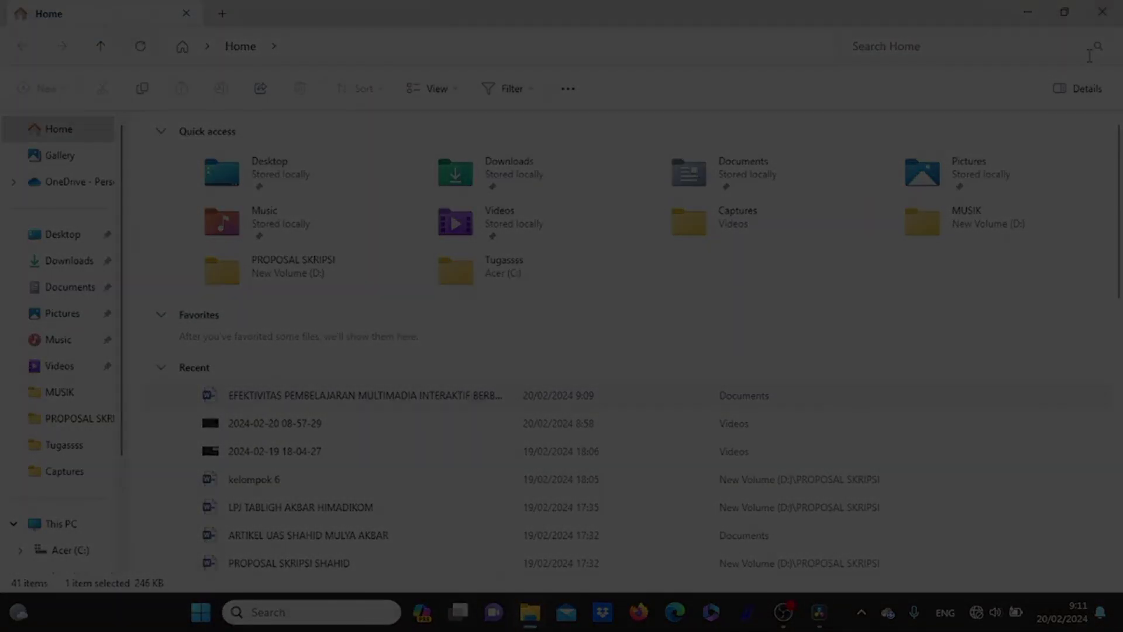